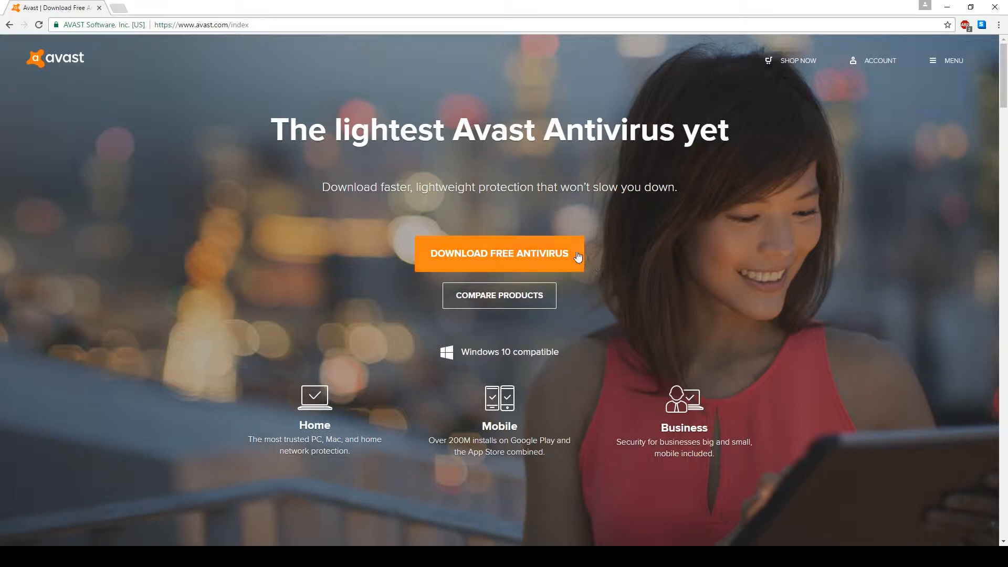
- Download the free antivirus installer, run it and allow it to make changes to the device
click(550, 251)
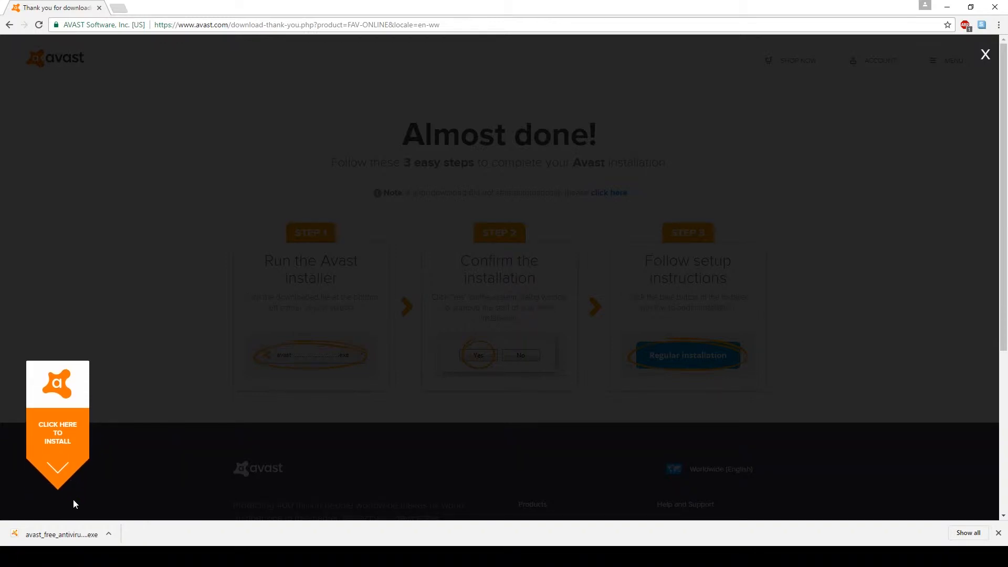
click(61, 534)
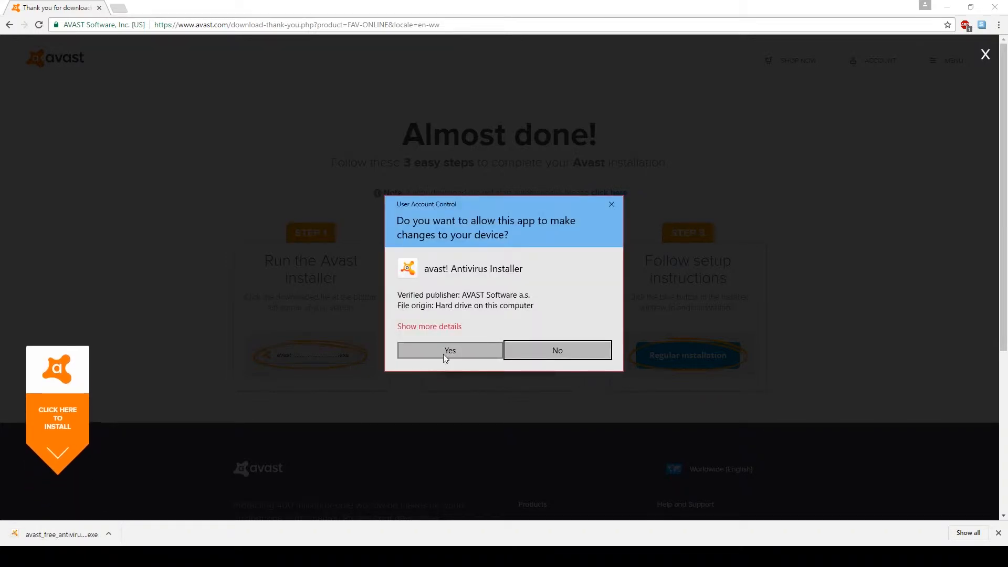
click(444, 352)
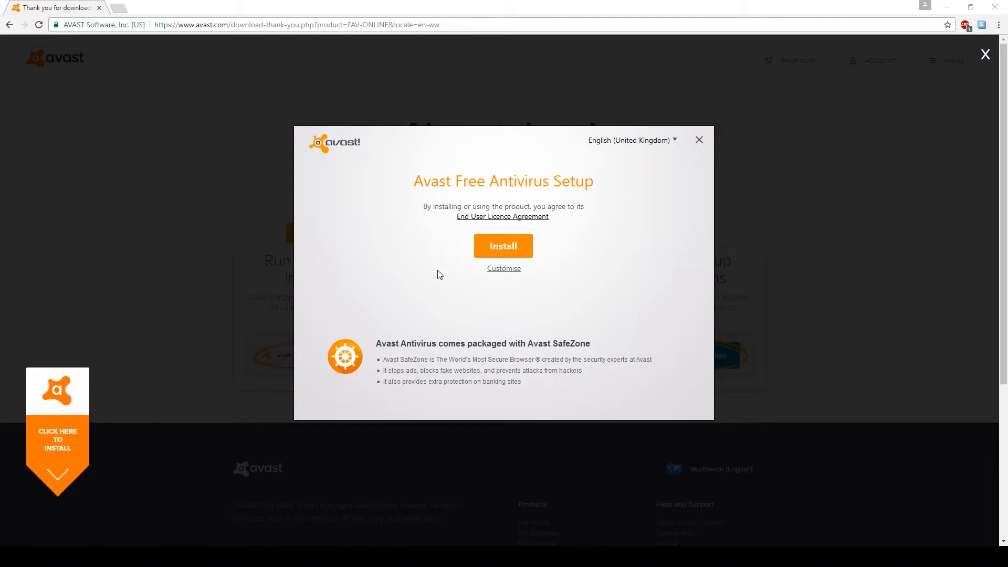
- Customise the Avast setup and choose Custom protection as the component set
click(494, 270)
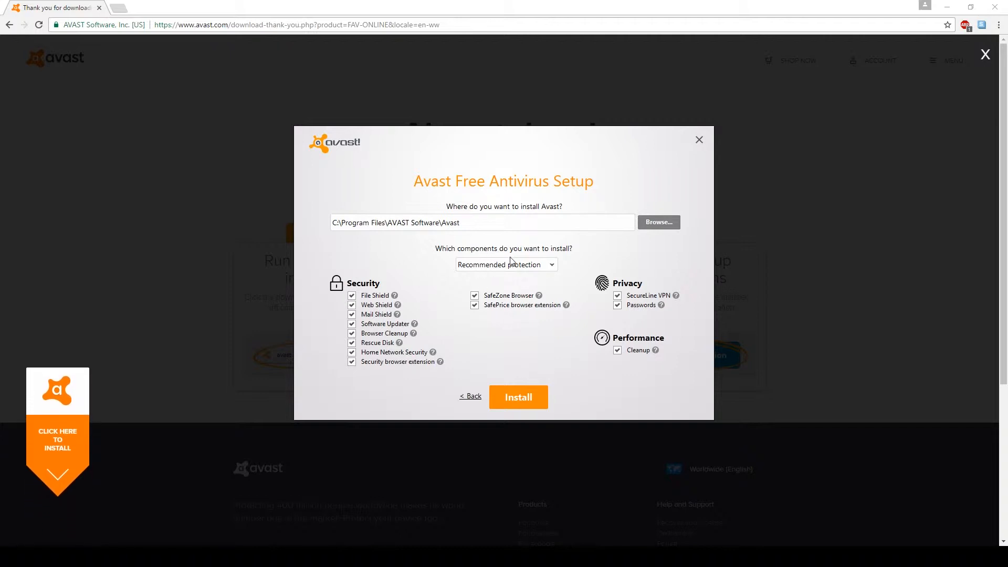
click(548, 267)
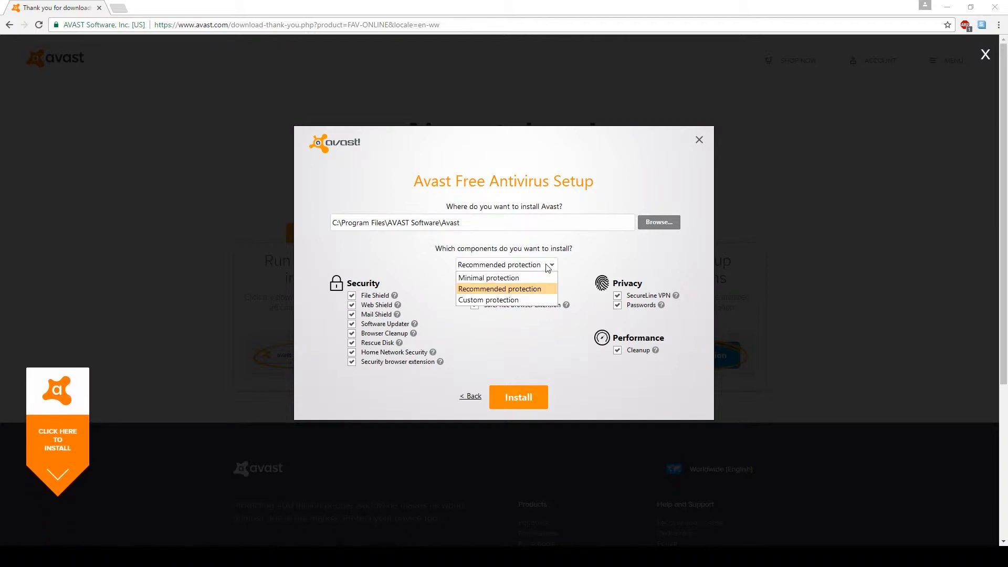
click(523, 298)
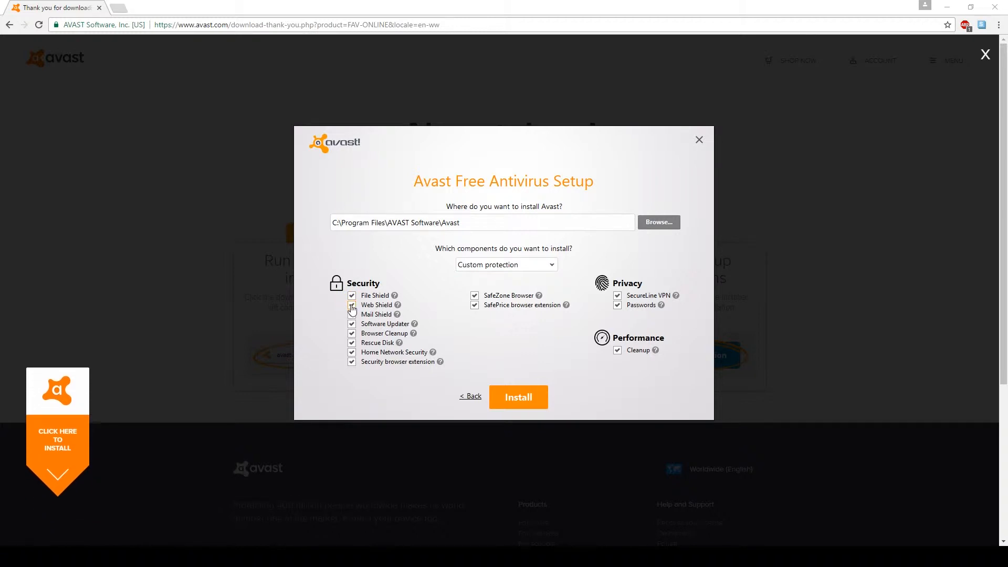
- Exclude Web Shield, Software Updater, Browser Cleanup, Rescue Disk, Home Network Security, Security browser extension, SafePrice and SafeZone Browser from the installation
click(352, 306)
click(351, 325)
click(352, 333)
click(352, 343)
click(351, 343)
click(352, 352)
click(352, 352)
click(352, 362)
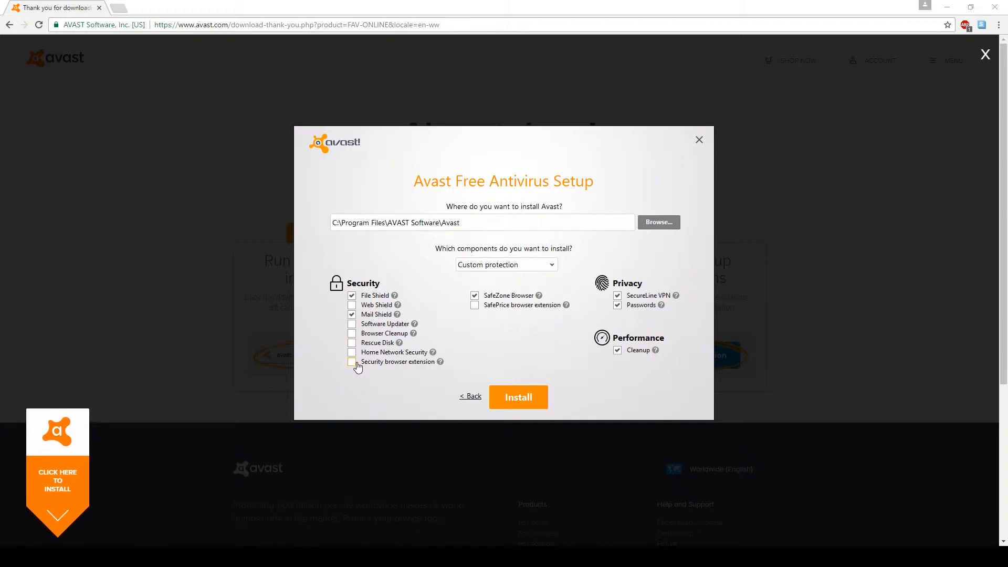
click(475, 295)
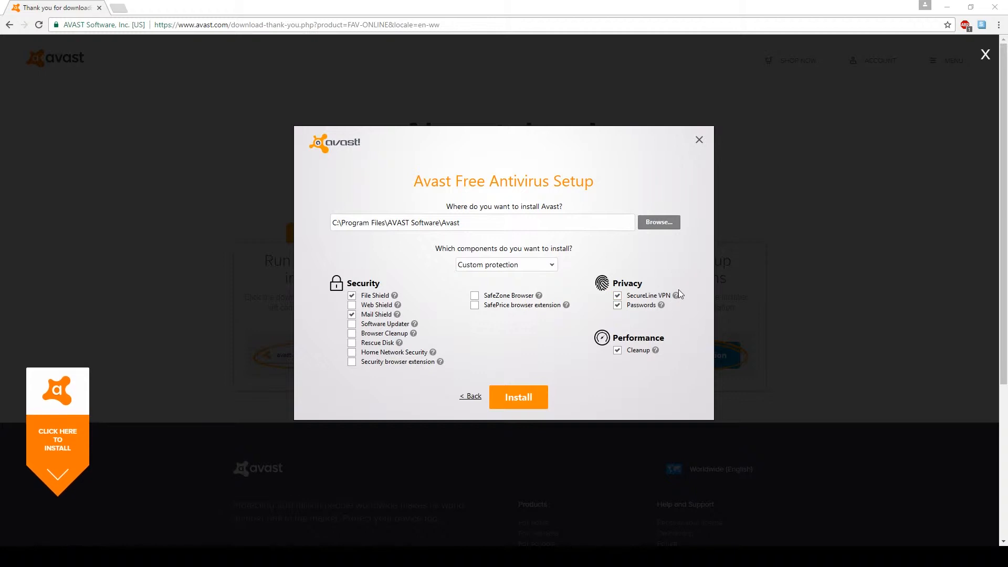
- Exclude the Passwords and Cleanup components, keep SecureLine VPN, and start the installation
mouse_move(677, 297)
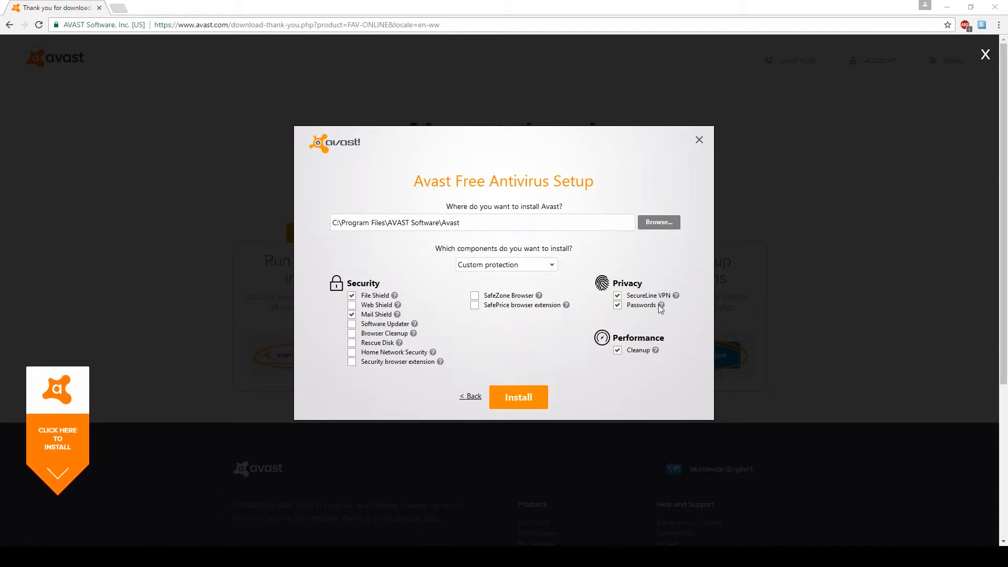
click(617, 305)
mouse_move(657, 350)
click(617, 351)
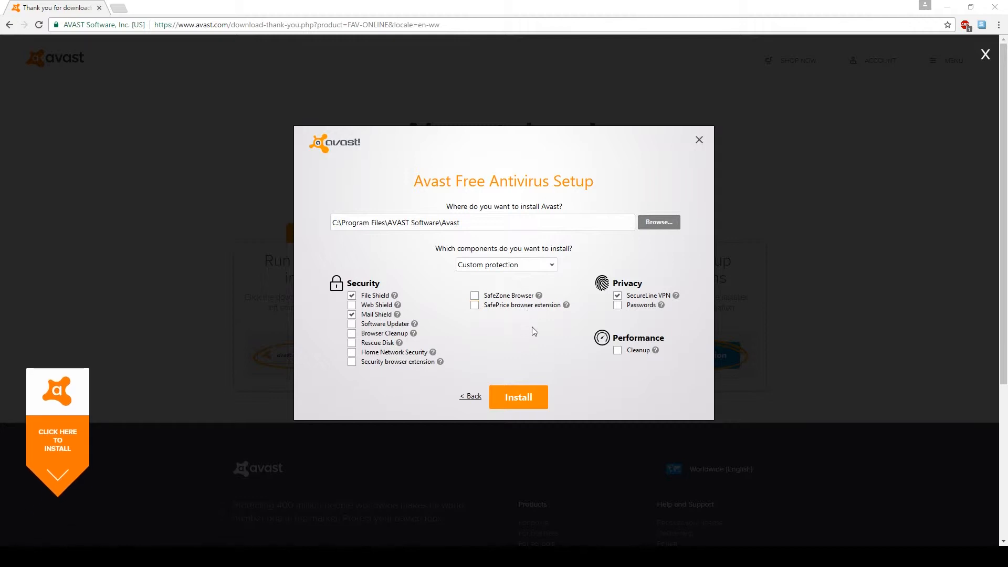
click(518, 398)
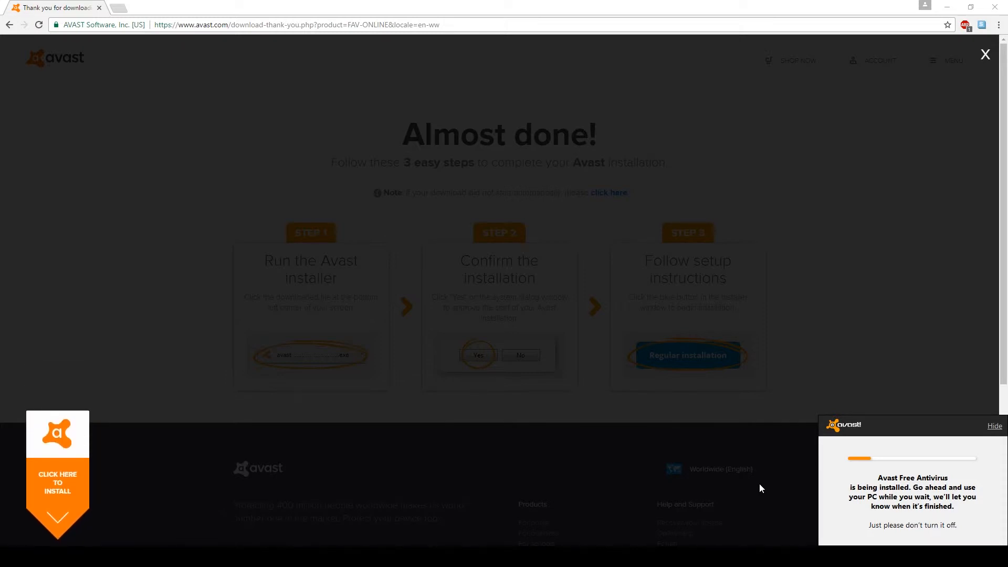
- Look through the Avast download page and home page while the installation runs
click(587, 260)
scroll(629, 426, down, 4)
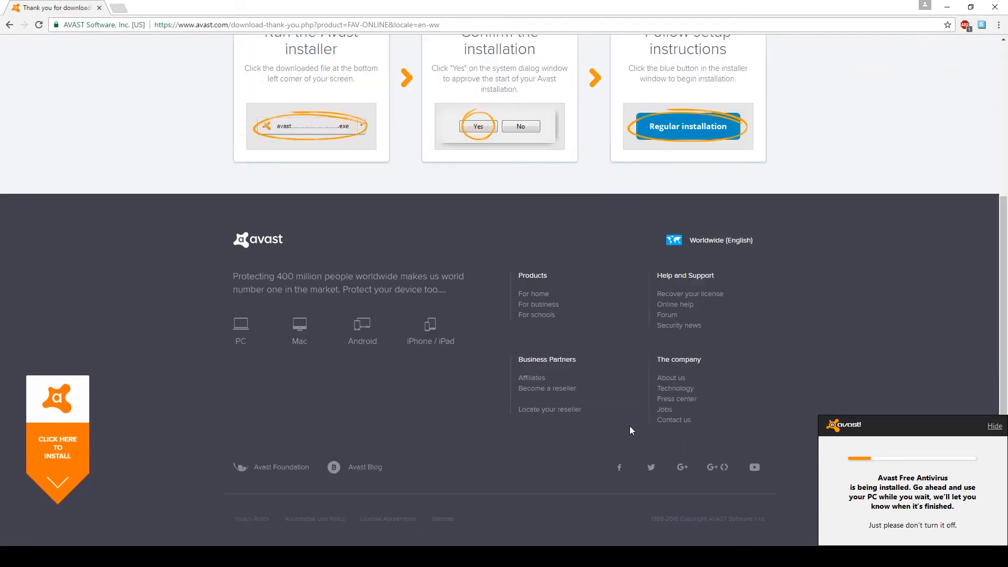
scroll(629, 427, up, 5)
click(953, 63)
click(953, 64)
click(46, 67)
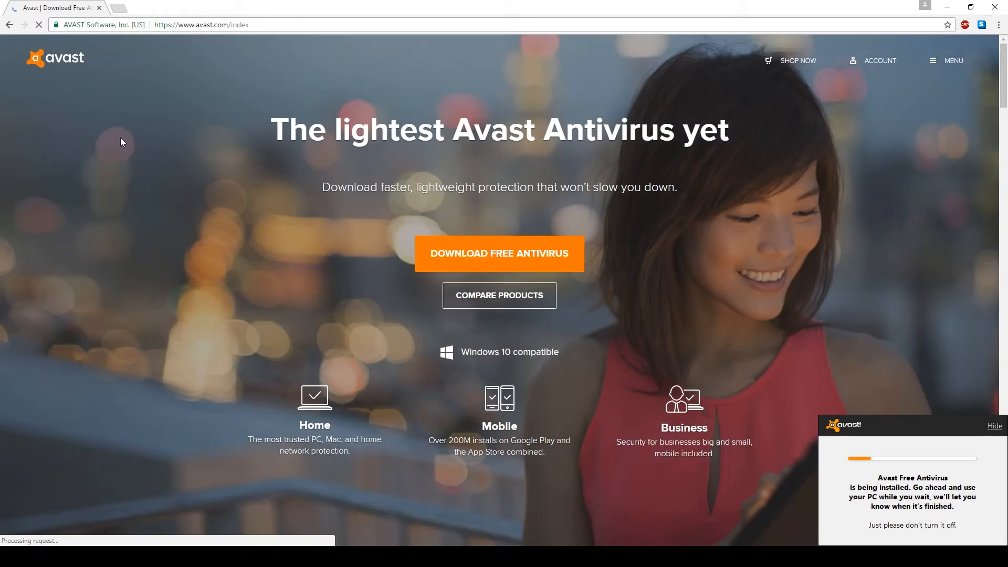
scroll(318, 291, down, 10)
scroll(320, 290, down, 18)
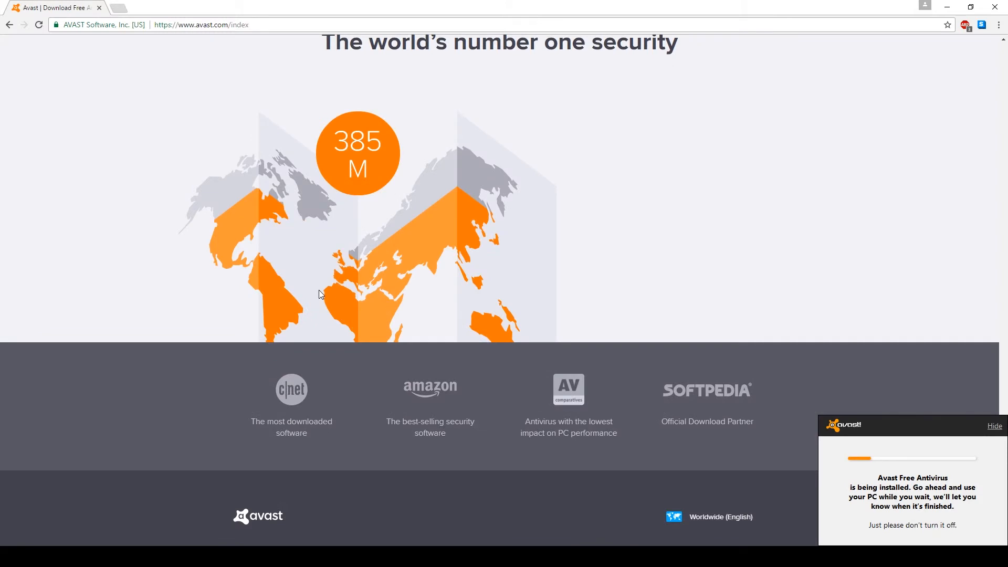
scroll(319, 290, up, 20)
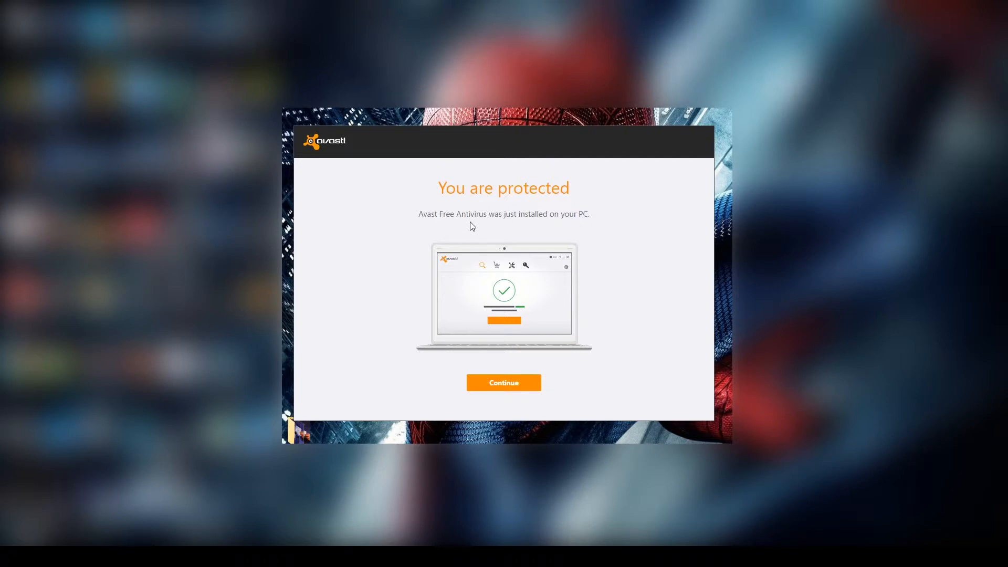
- Complete the setup by continuing past the privacy notice and declining the Android phone protection
click(529, 384)
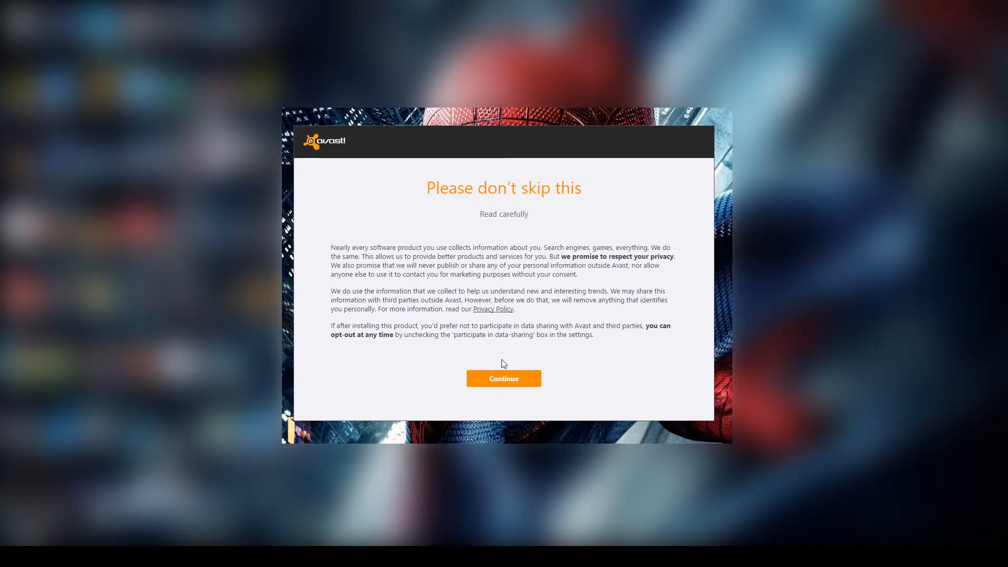
click(520, 379)
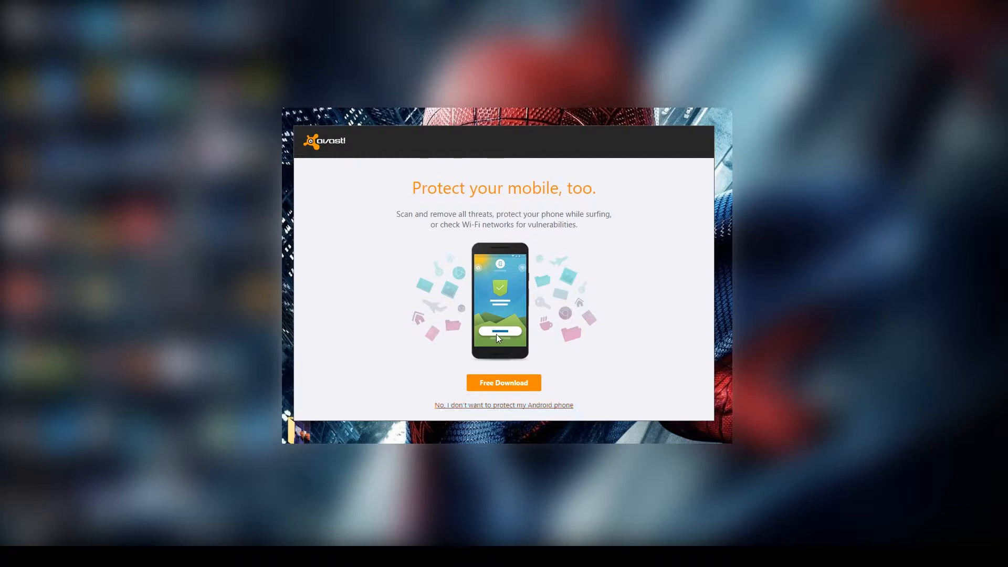
click(501, 405)
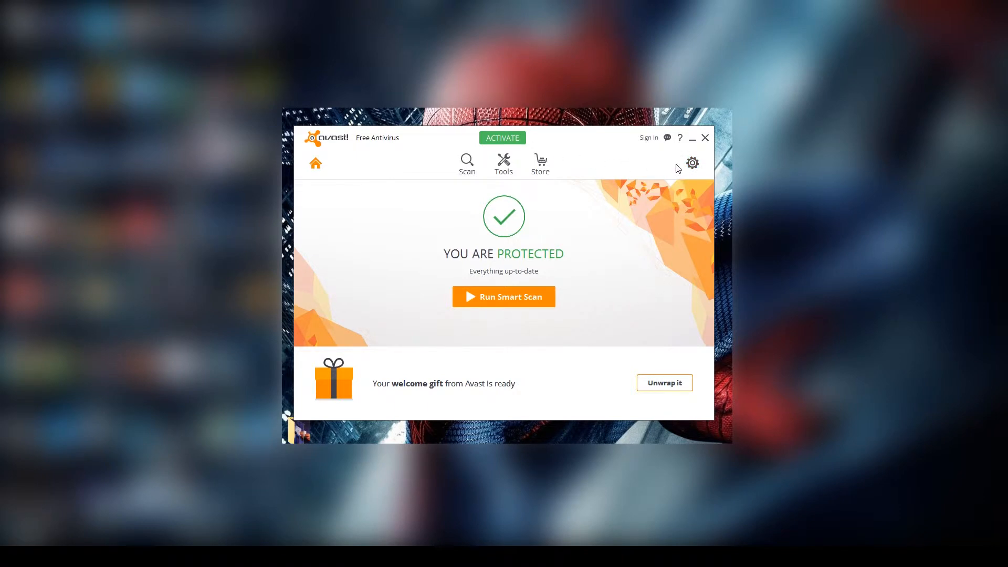
- Open the registration settings and acknowledge the insertion of the licence file
click(693, 163)
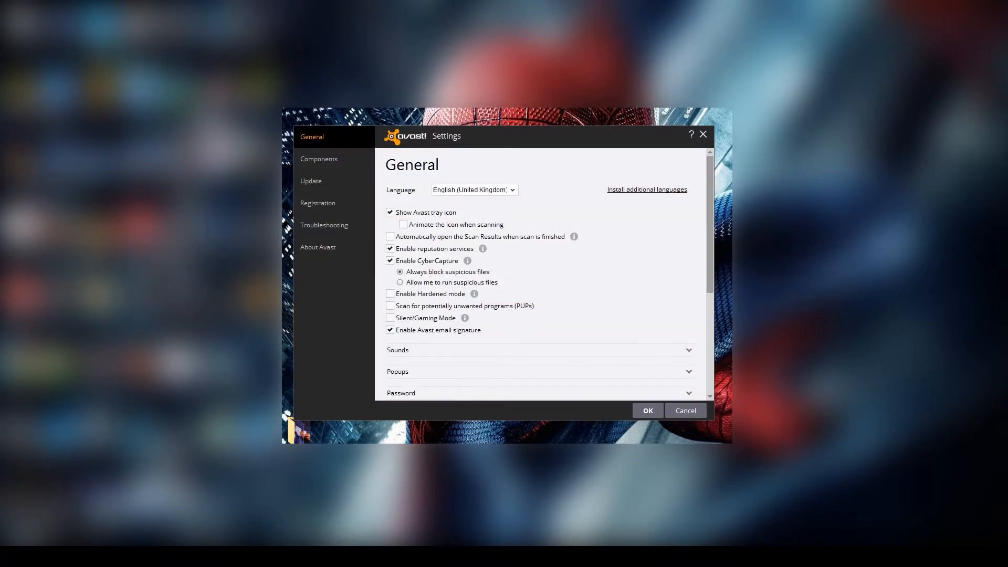
click(320, 205)
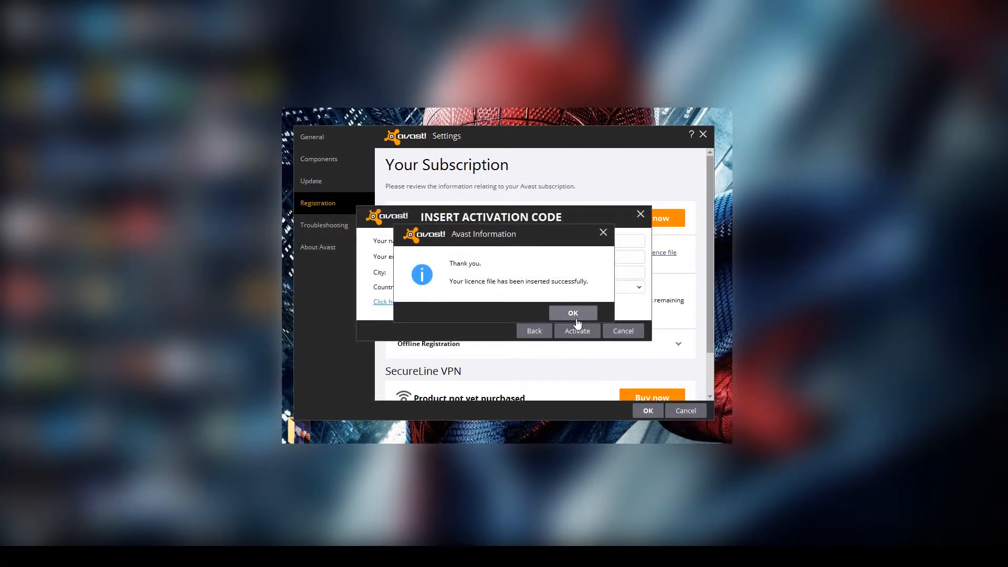
click(575, 317)
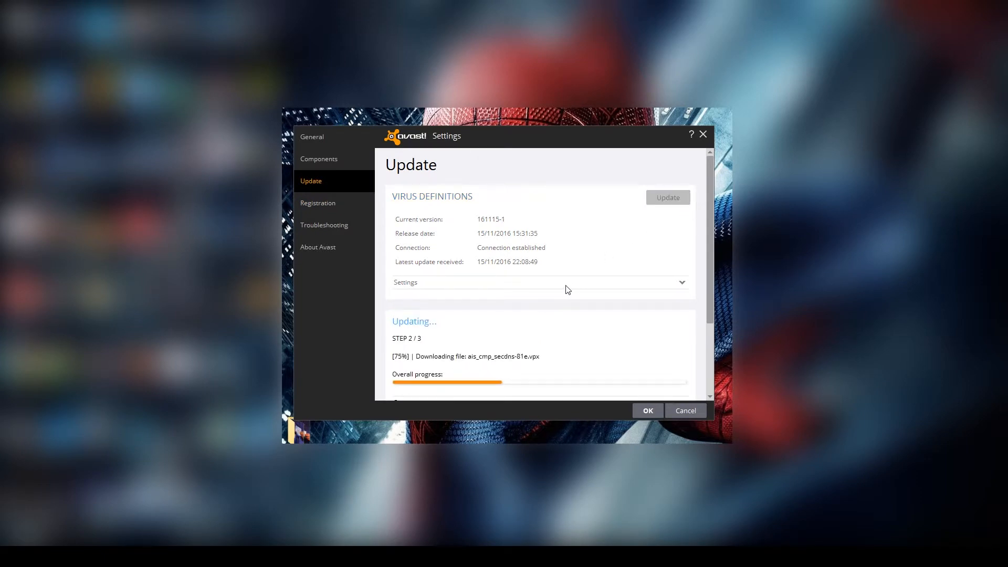
- Examine the update progress, the program update settings and the auto-update details
scroll(567, 289, down, 2)
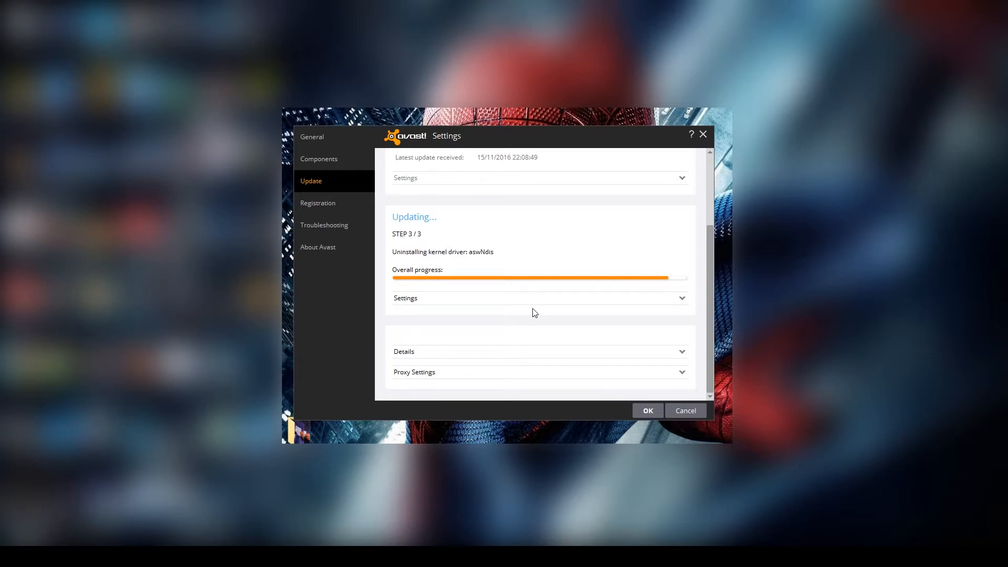
scroll(534, 312, up, 3)
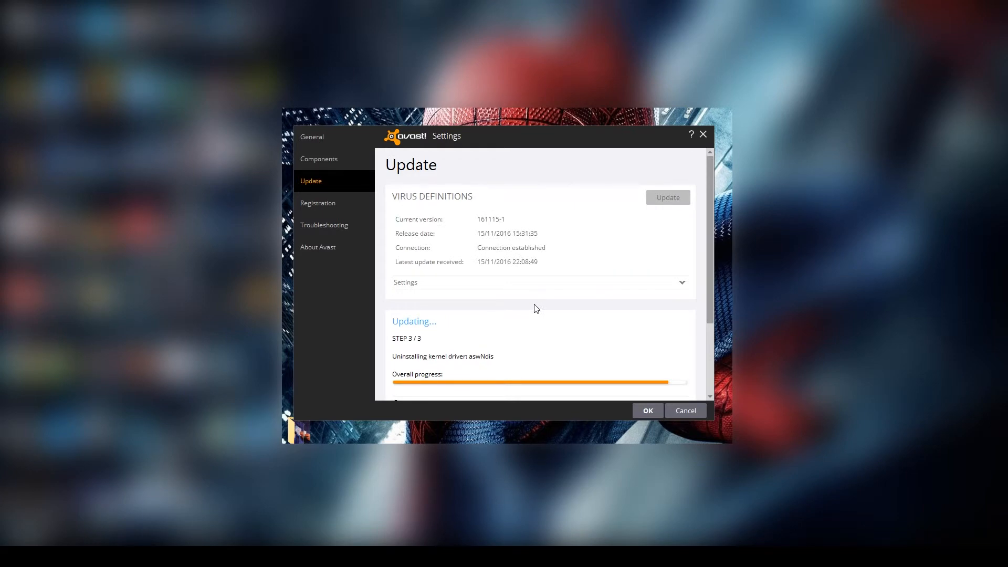
scroll(536, 309, down, 3)
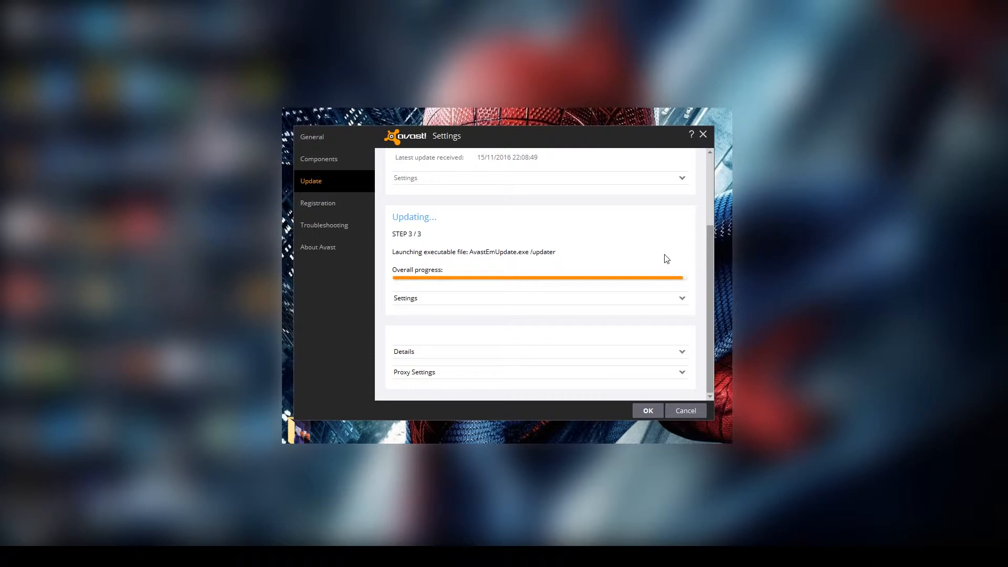
click(675, 299)
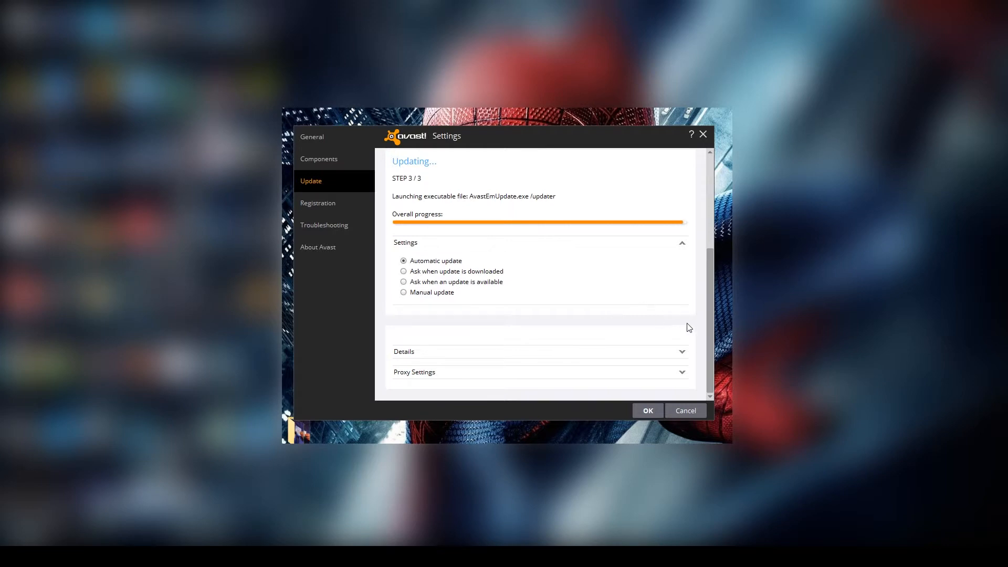
click(684, 246)
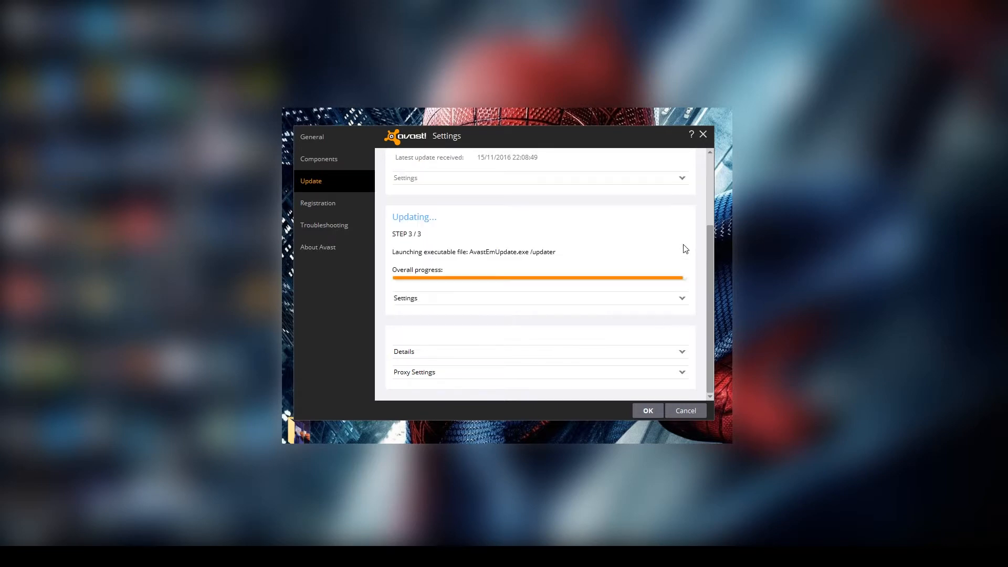
click(680, 351)
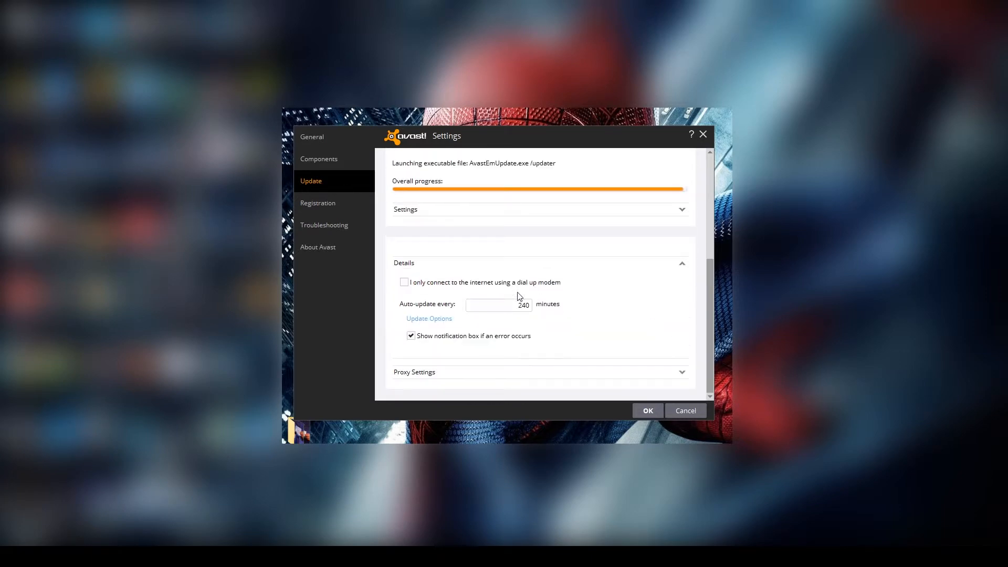
click(678, 263)
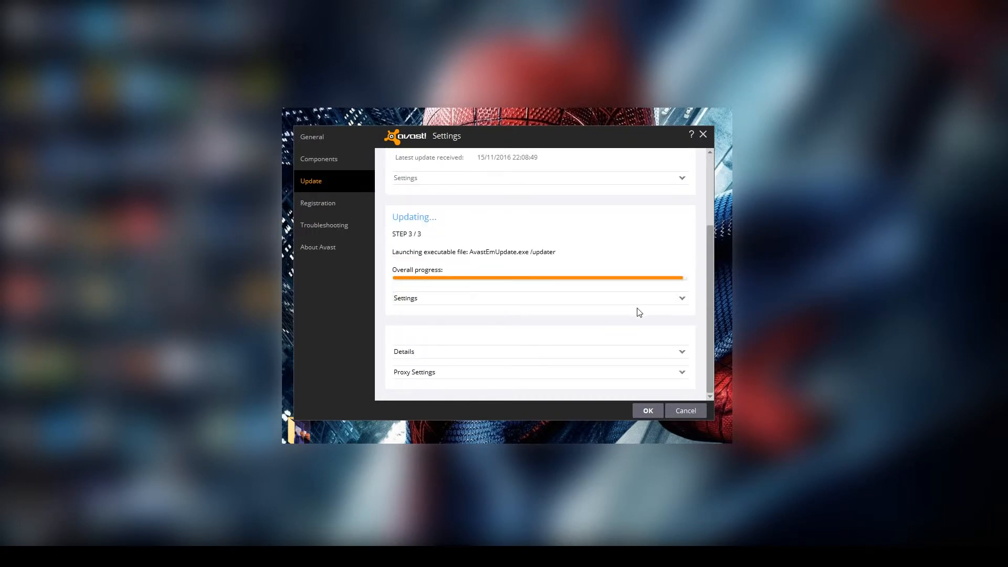
click(682, 350)
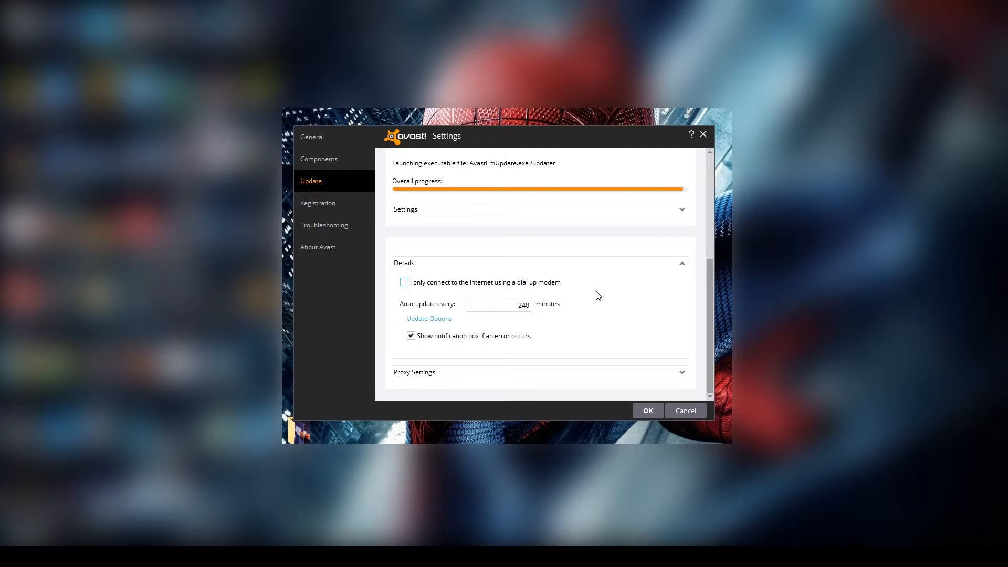
click(683, 266)
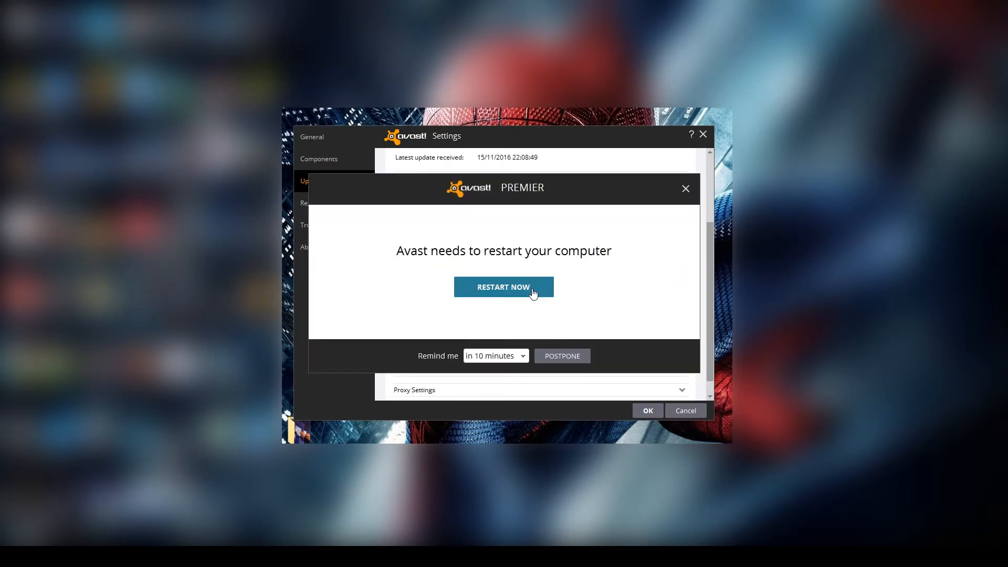
- Postpone the computer restart with a reminder set to tomorrow
click(527, 357)
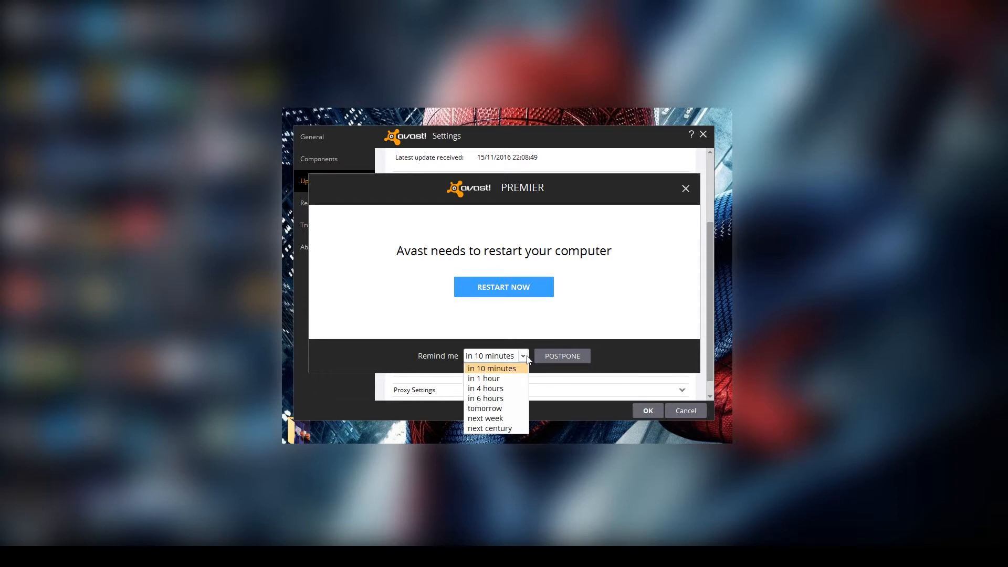
click(506, 411)
click(556, 356)
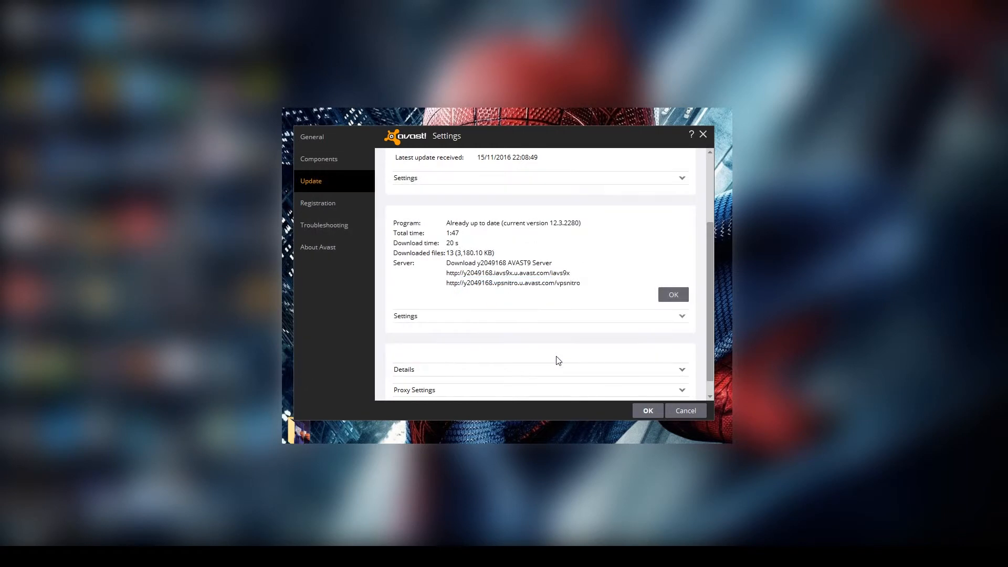
- Dismiss the program update summary and start updating the virus definitions
drag(708, 230, 712, 253)
click(667, 277)
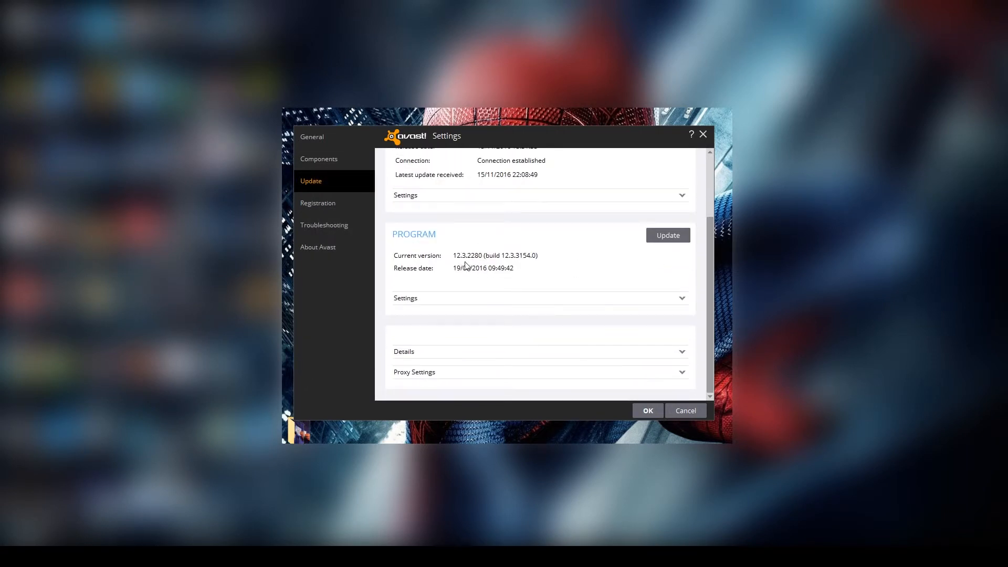
scroll(466, 263, up, 3)
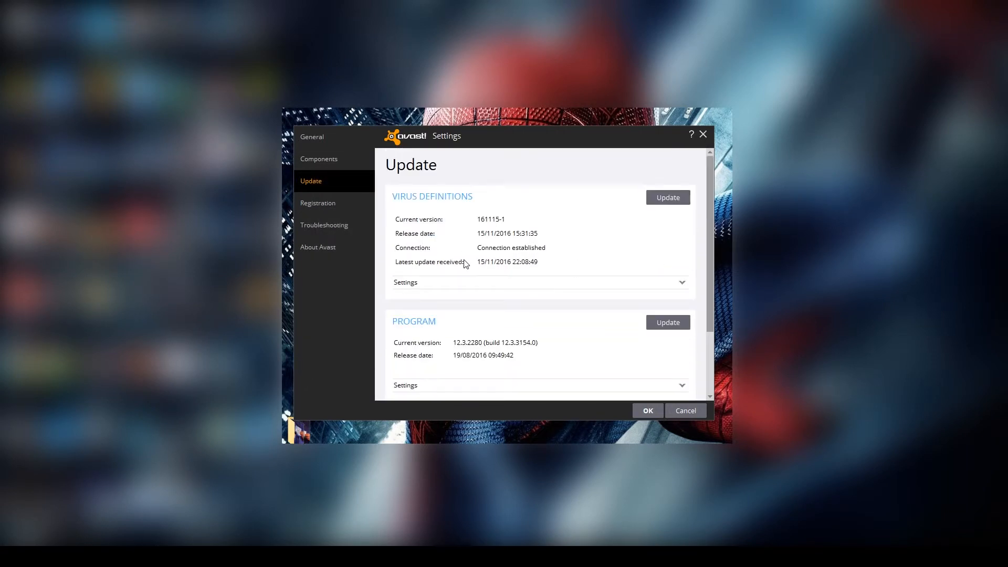
click(669, 198)
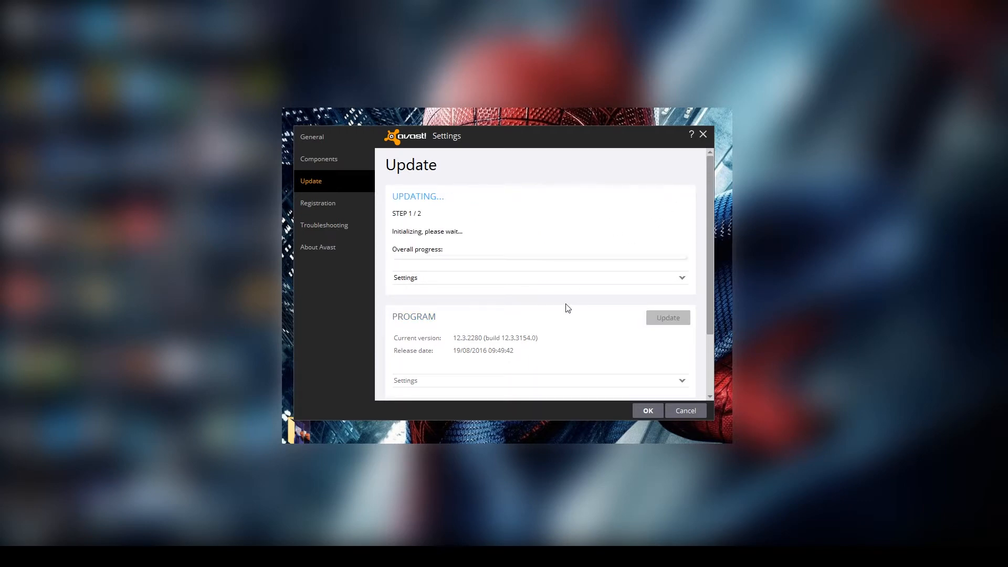
- In the general settings, enable Silent/Gaming Mode and disable the Avast email signature
click(303, 135)
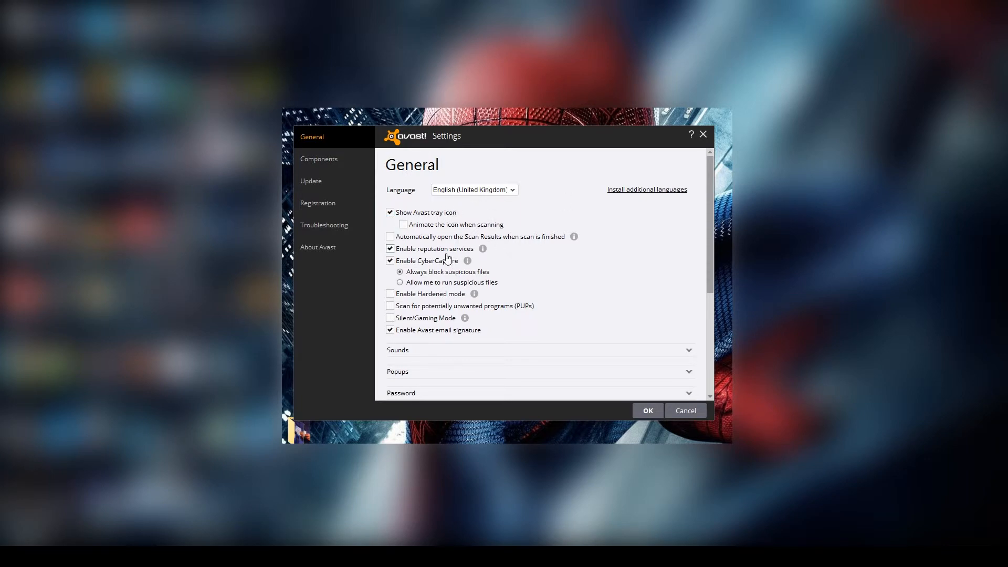
scroll(415, 248, down, 1)
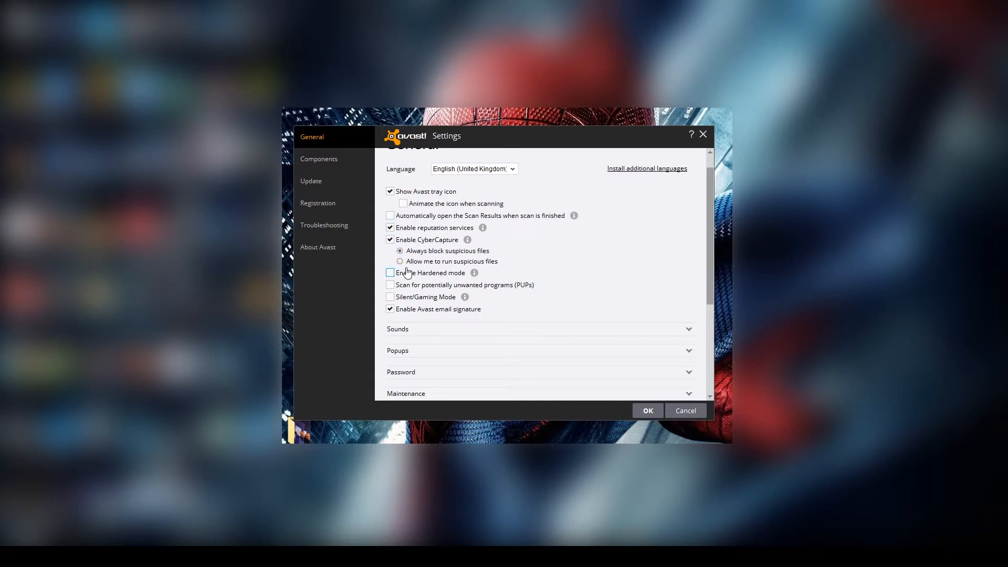
scroll(409, 271, down, 1)
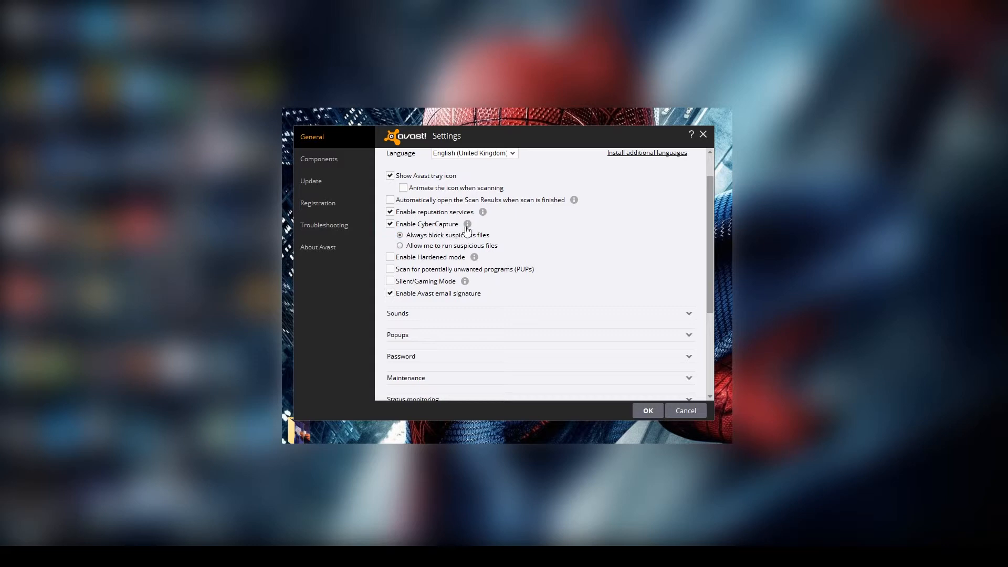
mouse_move(467, 227)
scroll(421, 261, down, 1)
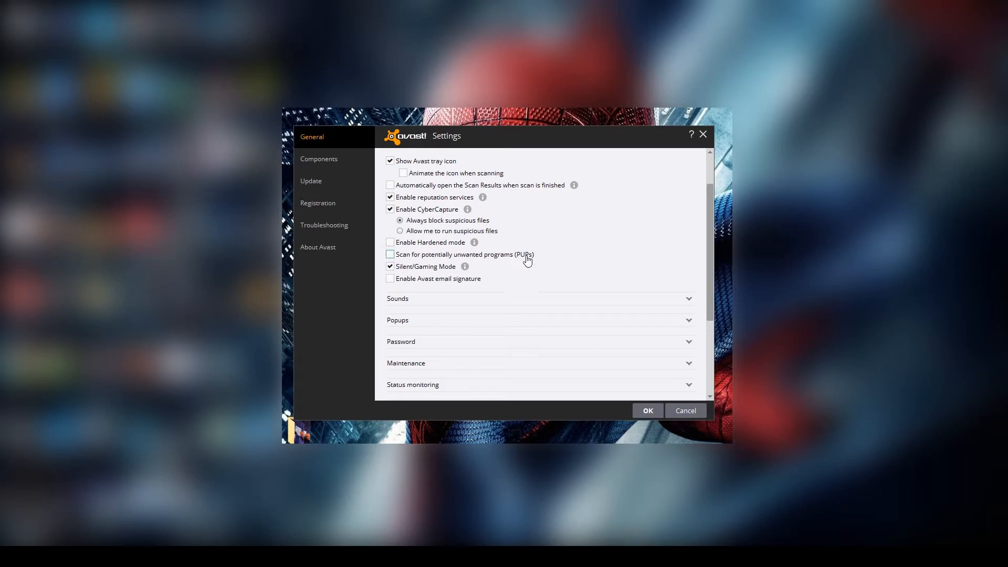
- Review the event and voiceover options in the Sounds settings, leaving the section collapsed
scroll(520, 265, down, 2)
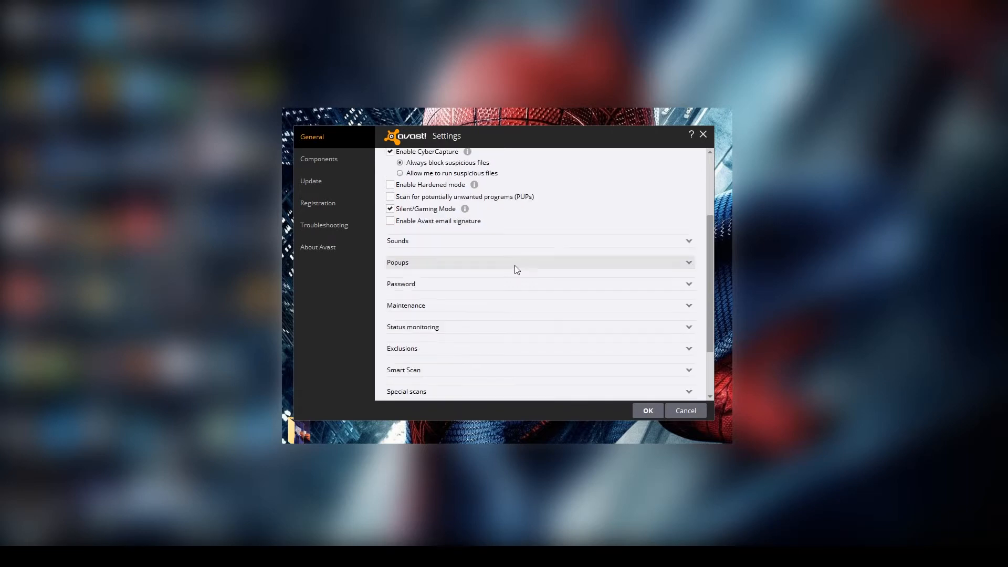
click(549, 240)
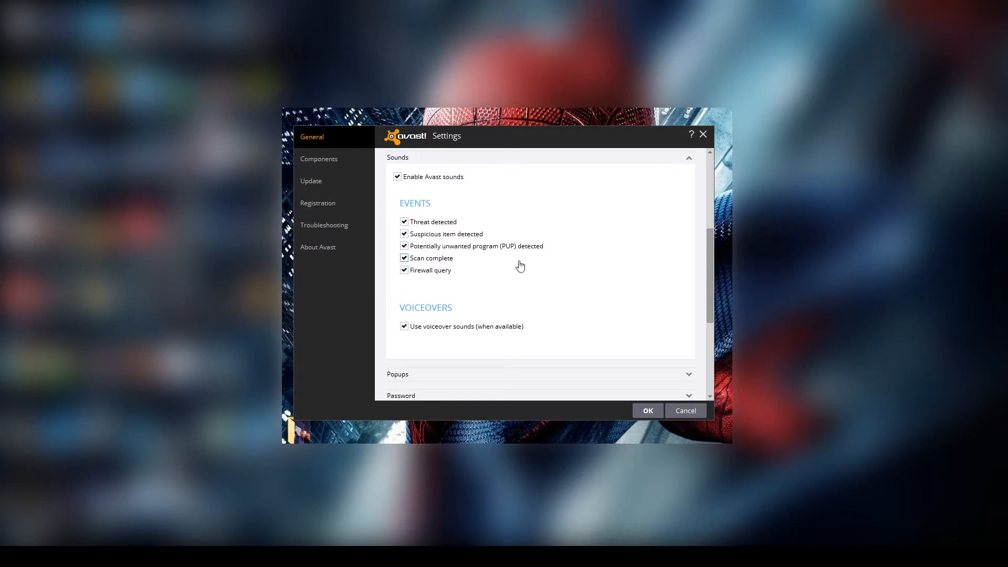
scroll(523, 271, down, 5)
scroll(522, 273, up, 6)
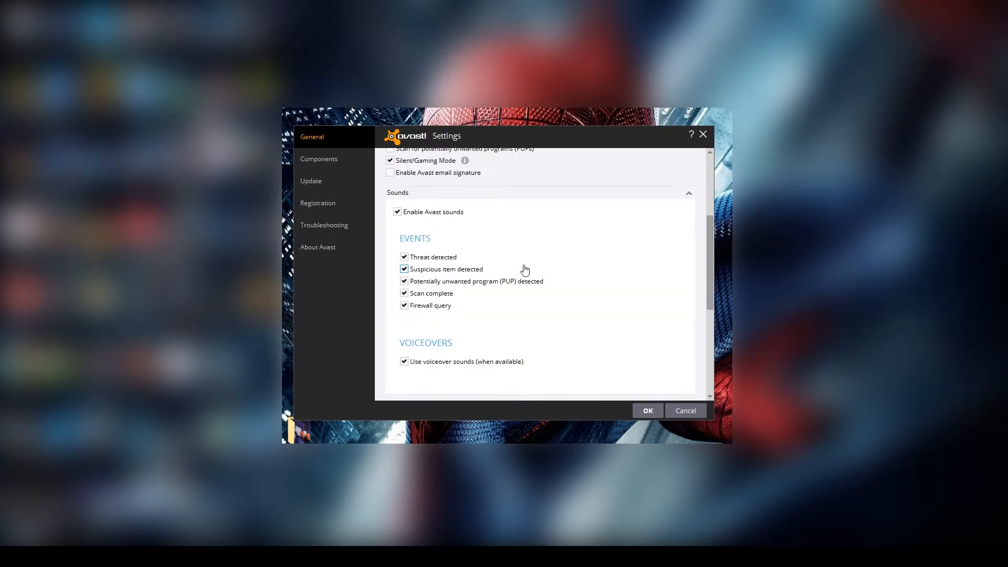
click(688, 194)
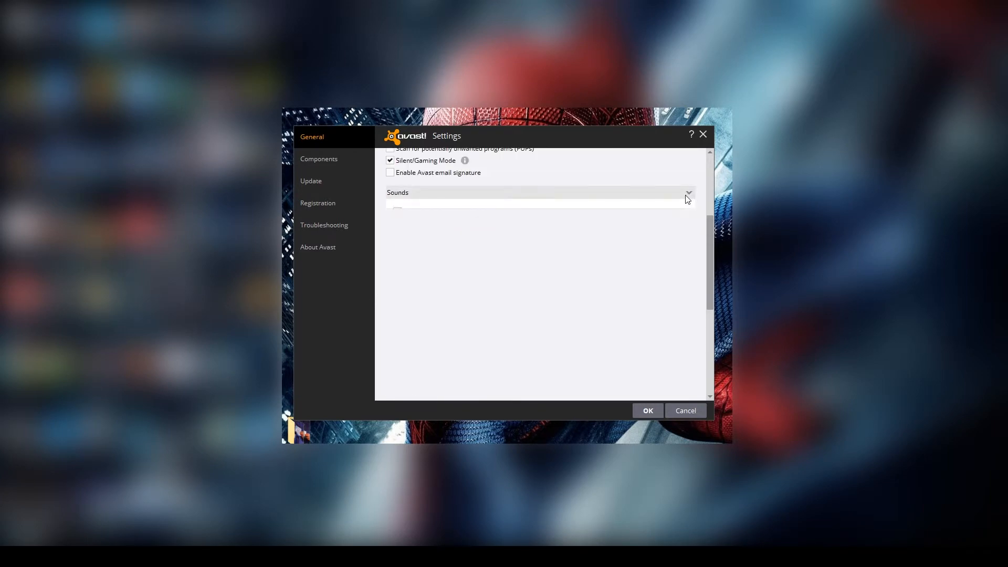
- Disable popup offers for other Avast products and set the info and update popup durations to 2 seconds
click(495, 215)
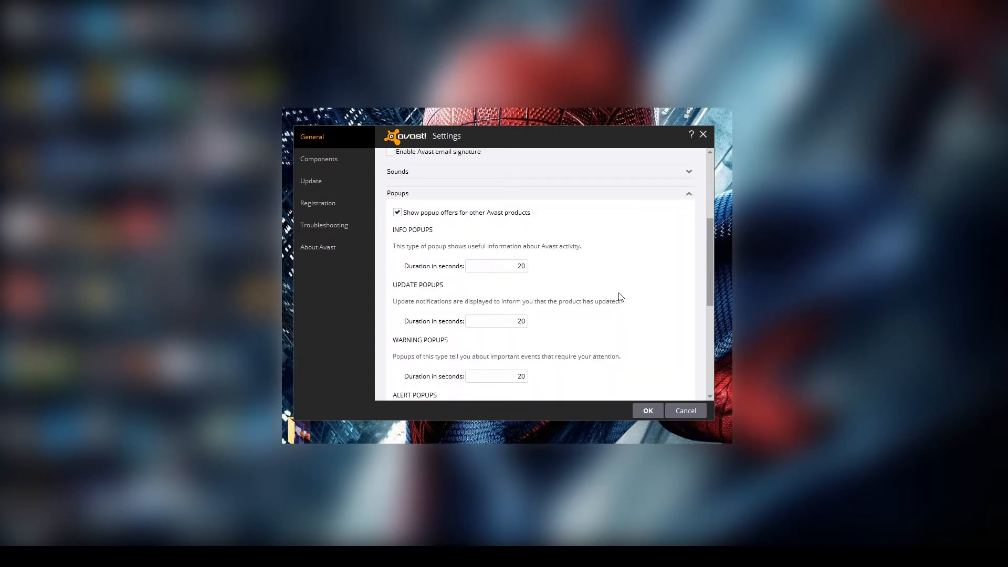
scroll(525, 273, up, 1)
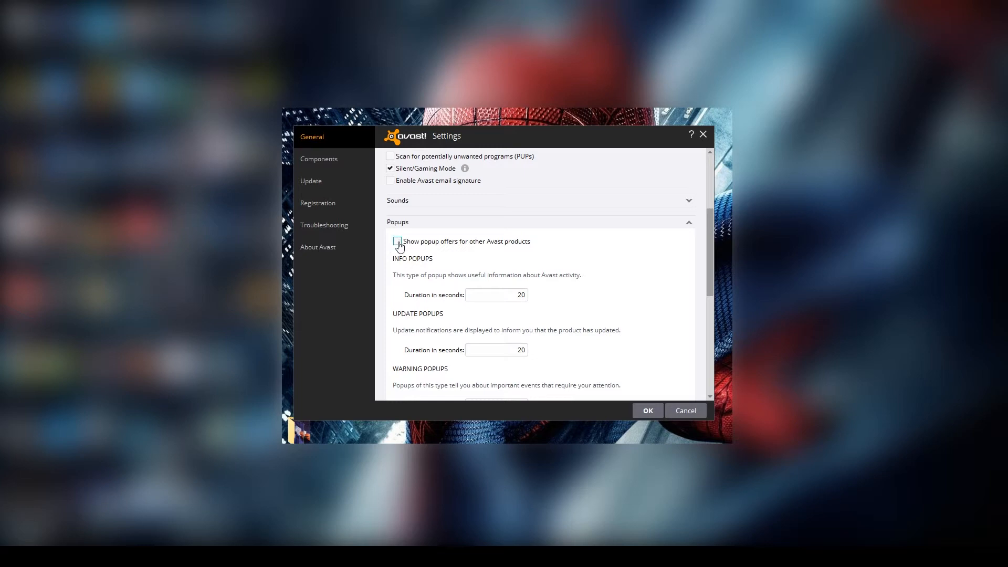
double_click(521, 294)
text(2)
double_click(518, 350)
text(2)
- Set the warning and alert popup durations to 2 seconds
scroll(547, 344, down, 1)
scroll(548, 339, down, 3)
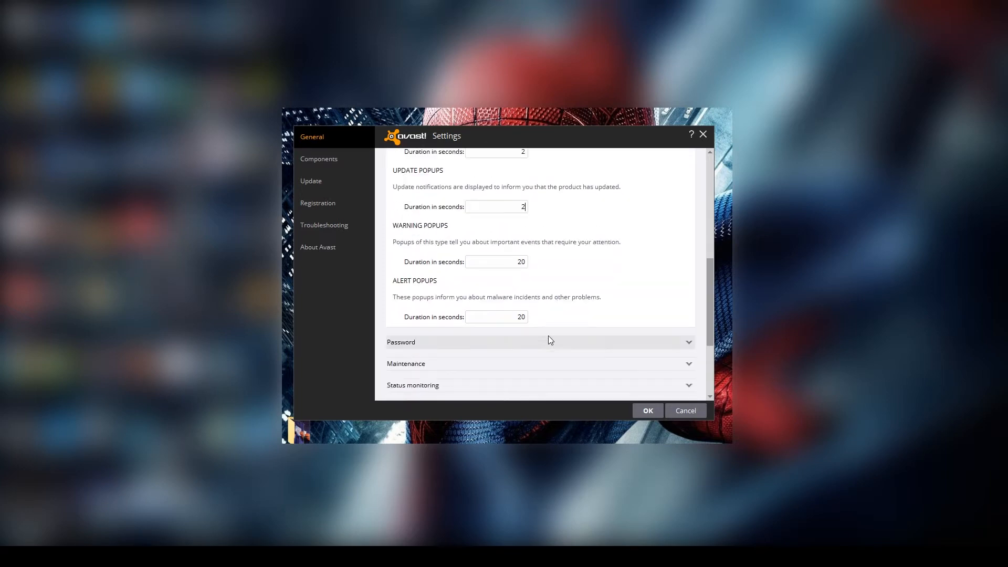
double_click(520, 220)
text(2)
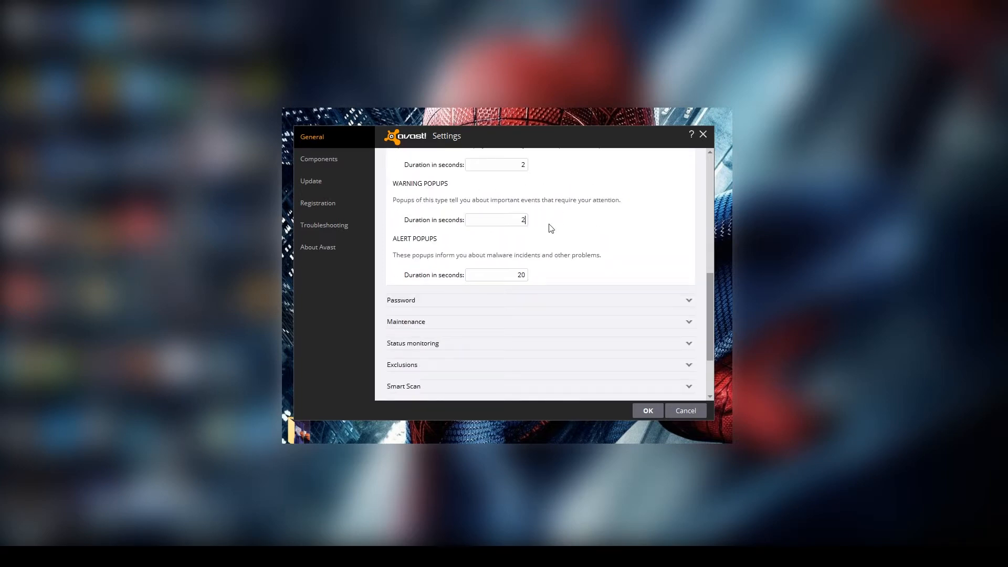
double_click(514, 275)
text(2)
scroll(583, 287, up, 3)
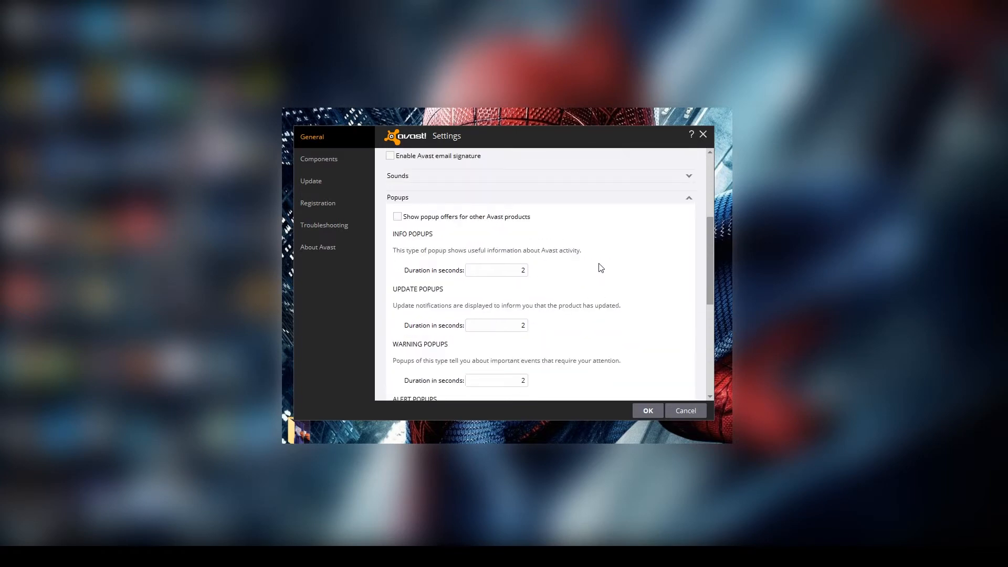
- Review the password protection options and the maintenance settings for scan log cleanup and log files
click(688, 198)
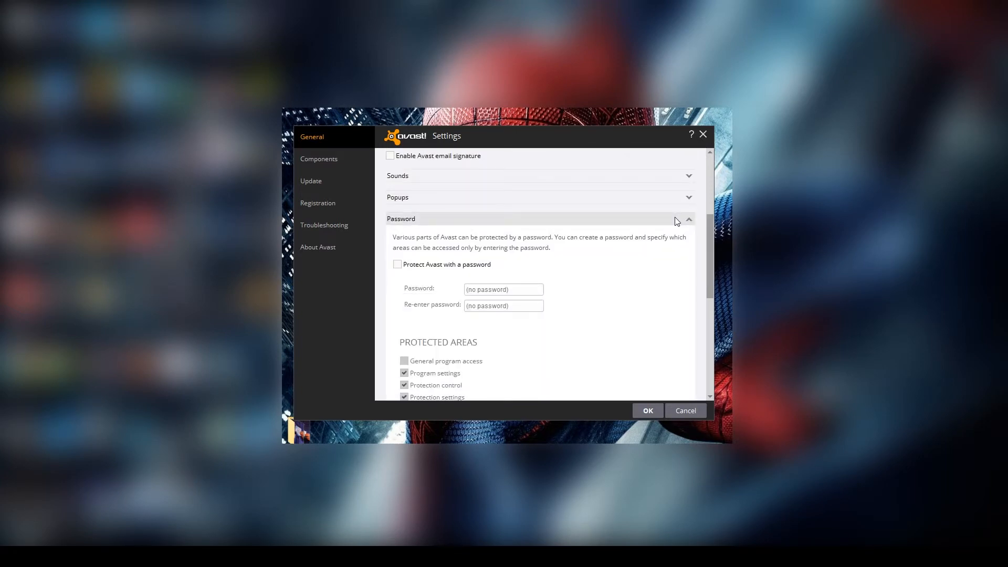
click(677, 220)
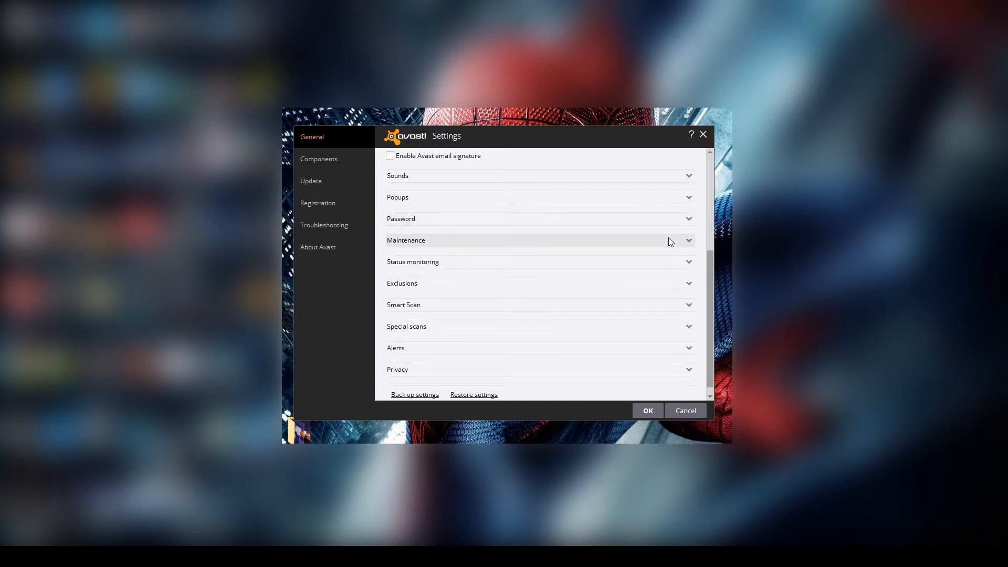
click(671, 241)
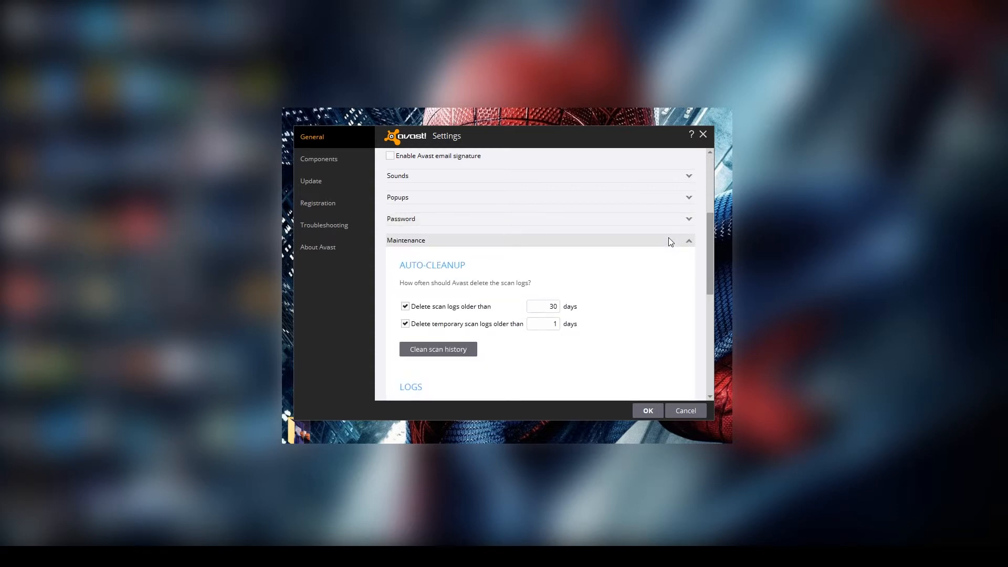
click(670, 239)
click(670, 239)
scroll(466, 329, down, 2)
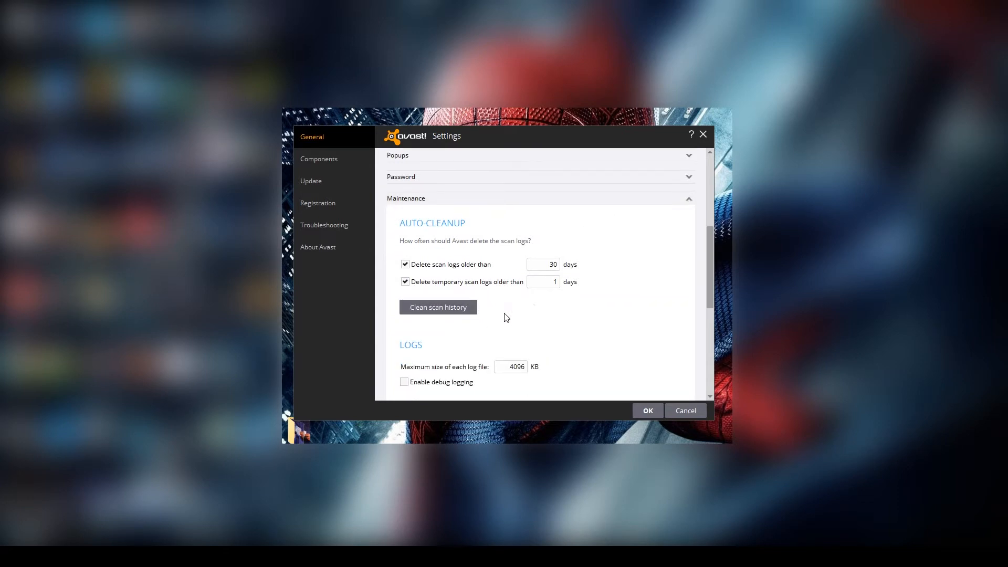
click(668, 196)
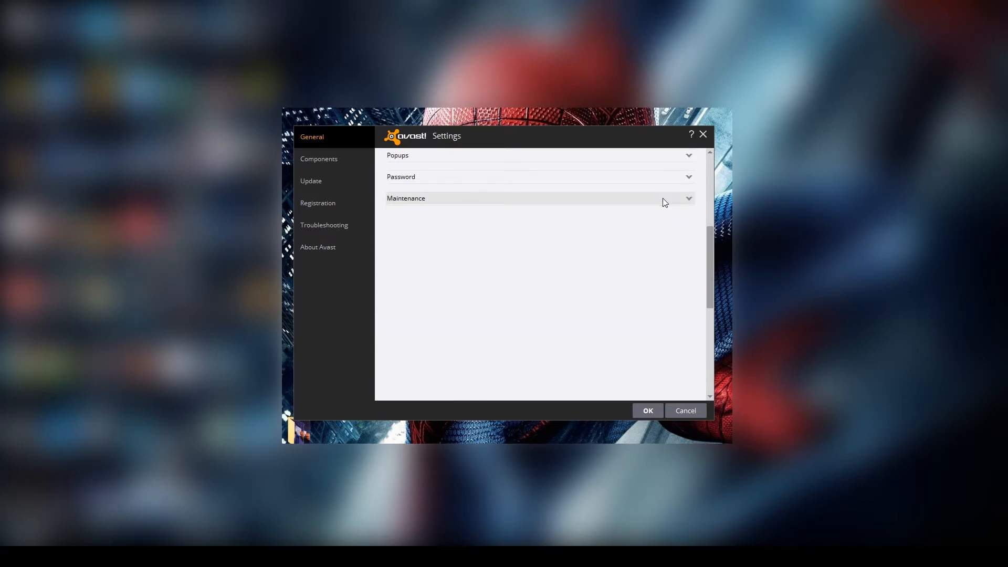
- Include definitions auto updates among the components tracked by status monitoring
click(500, 251)
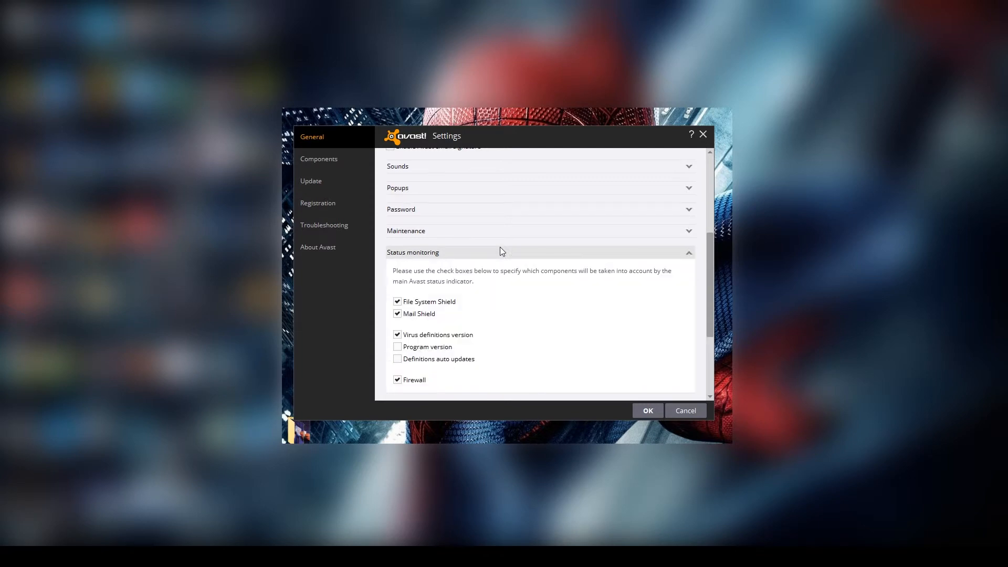
scroll(536, 284, down, 1)
scroll(536, 284, down, 1)
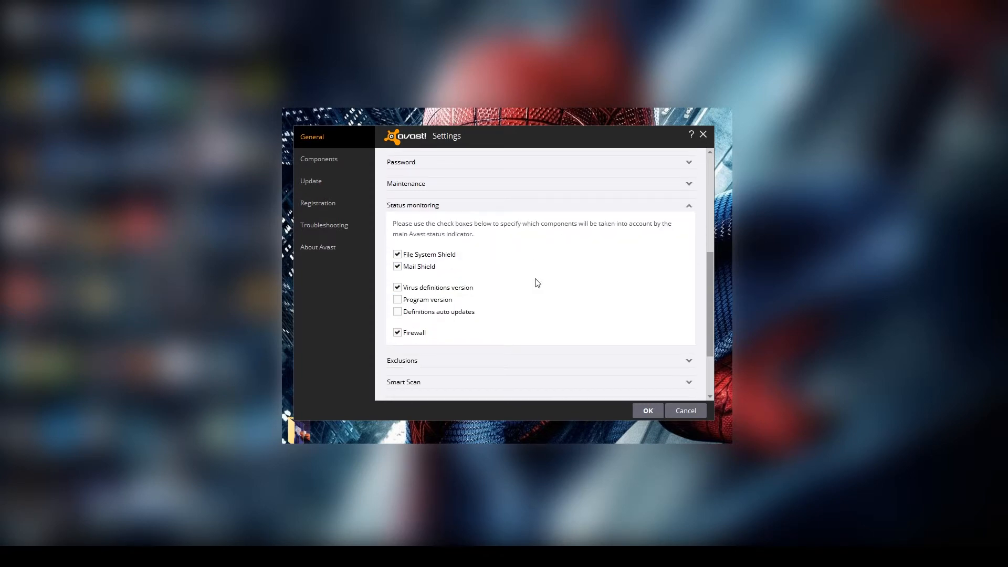
scroll(536, 284, down, 1)
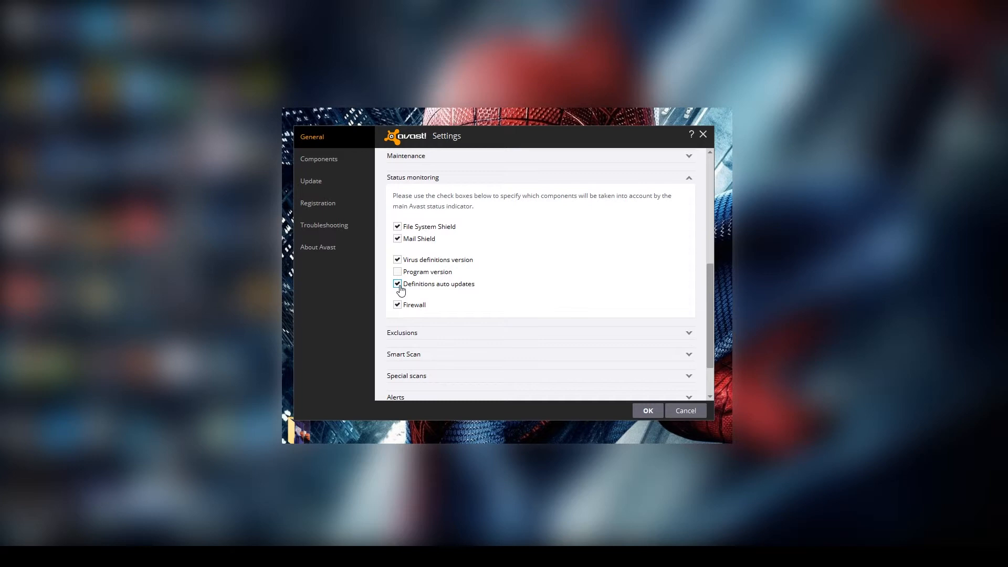
scroll(525, 290, down, 2)
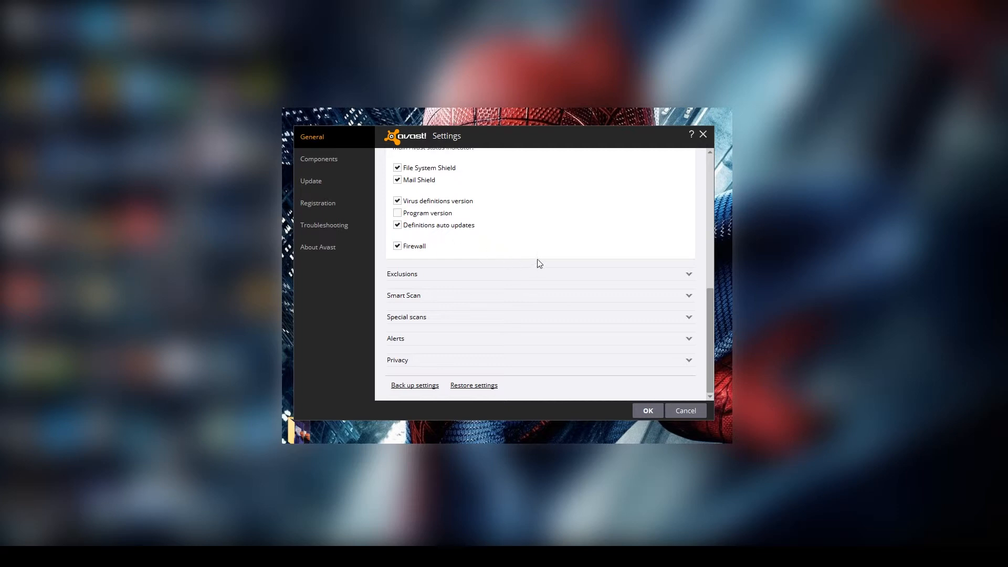
- Examine the exclusions for file paths and the Smart Scan settings
click(667, 275)
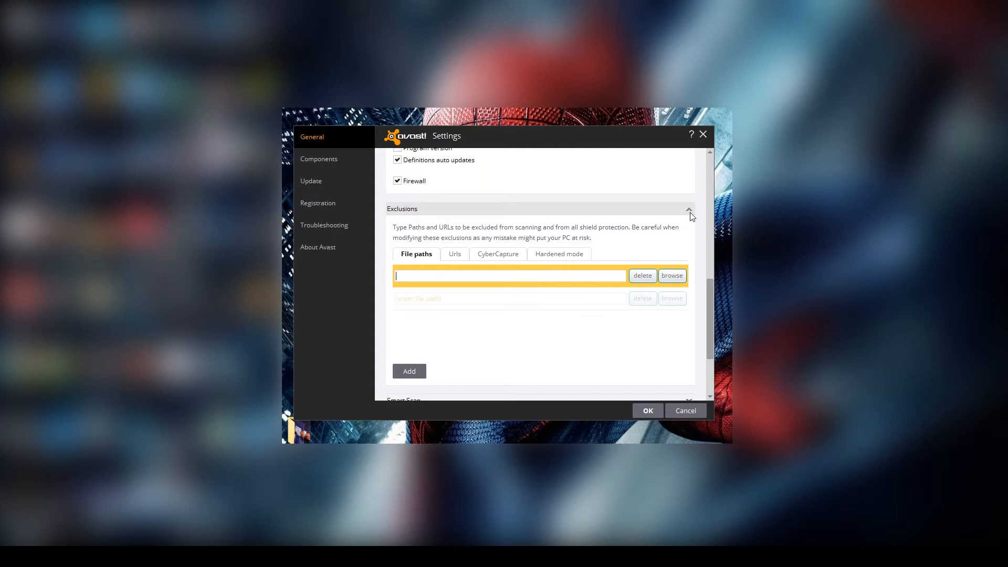
click(689, 210)
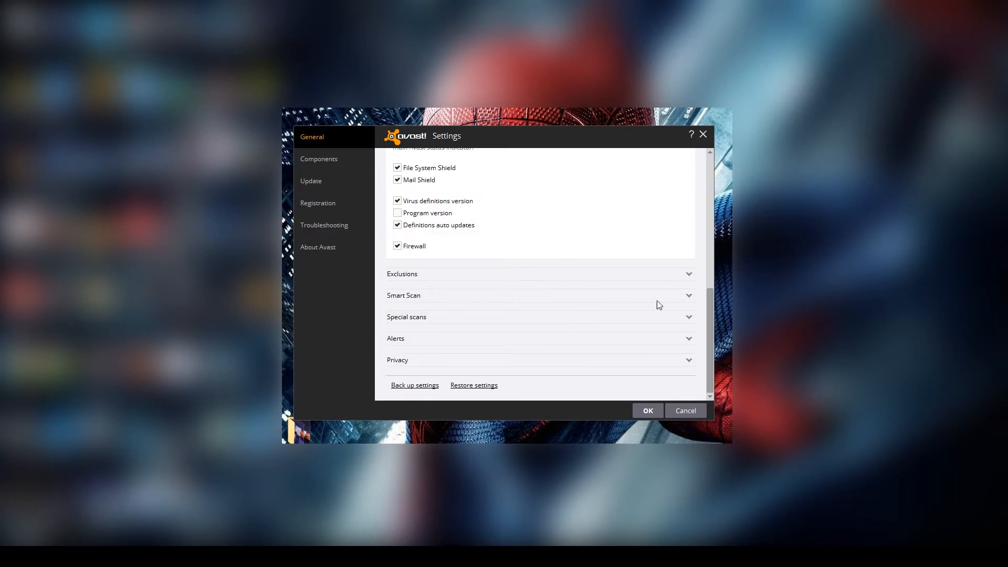
click(692, 295)
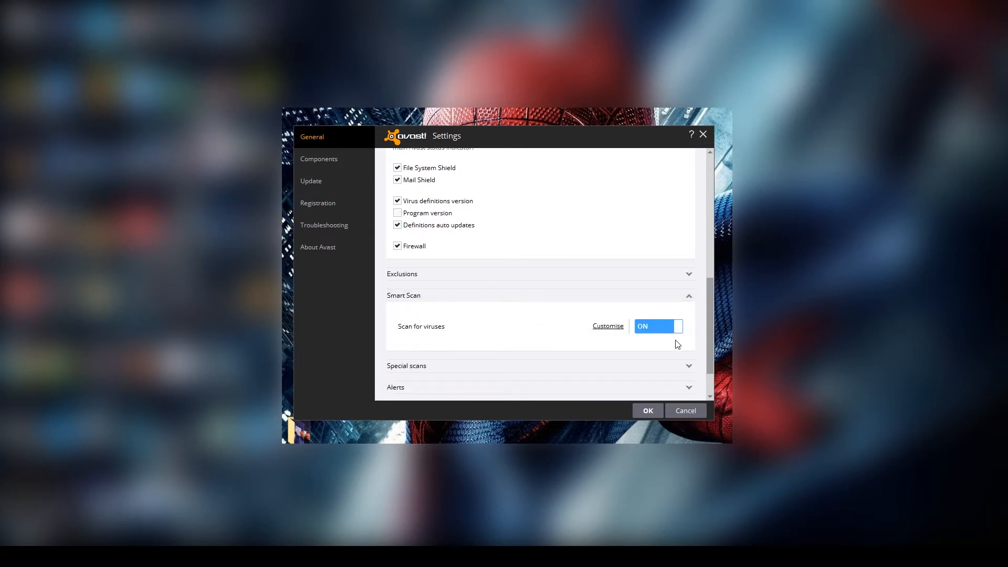
scroll(680, 323, down, 1)
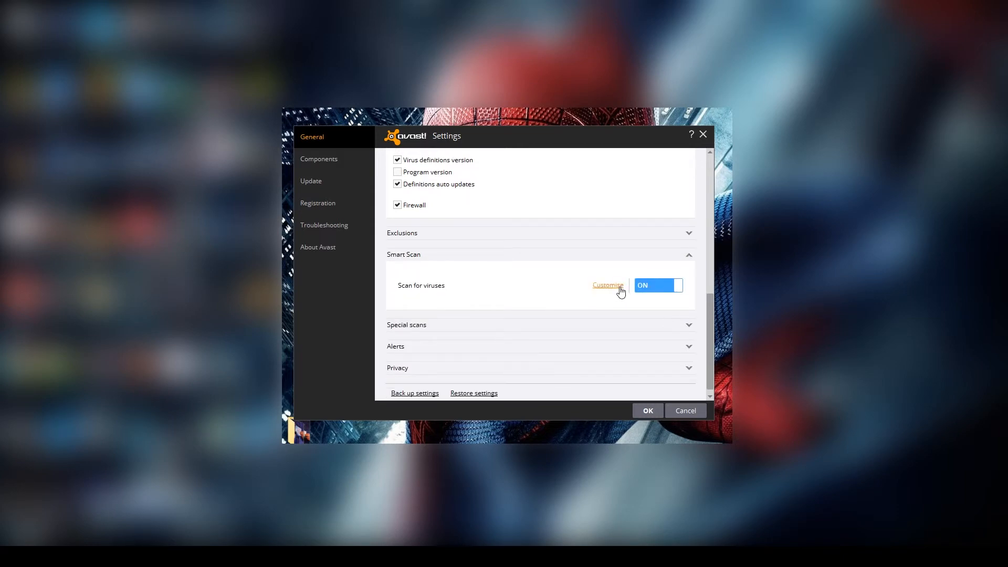
- Open the customisation of the Smart Scan's virus scan and review its scan areas and file types
click(619, 287)
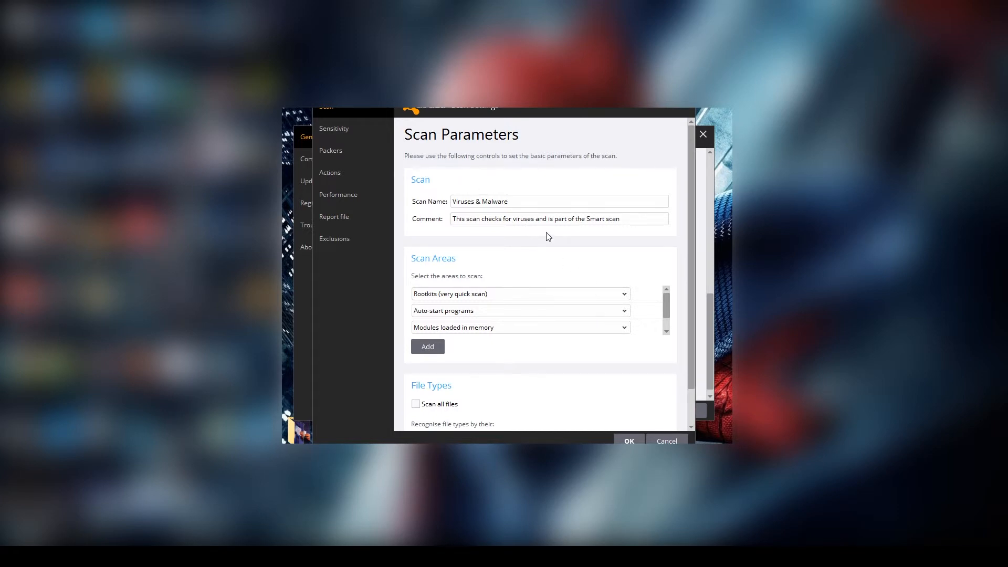
scroll(547, 234, down, 1)
scroll(538, 282, down, 1)
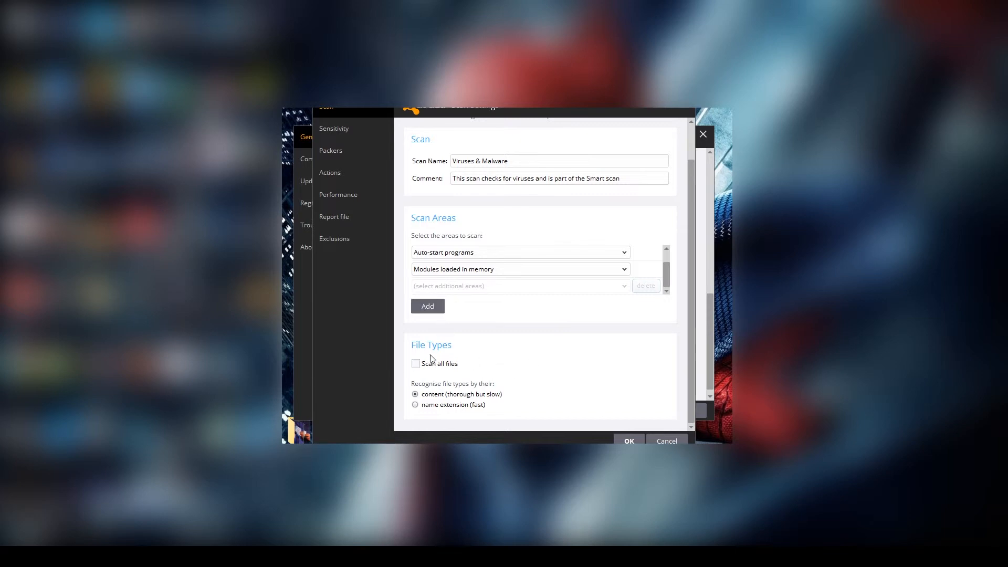
scroll(408, 357, up, 1)
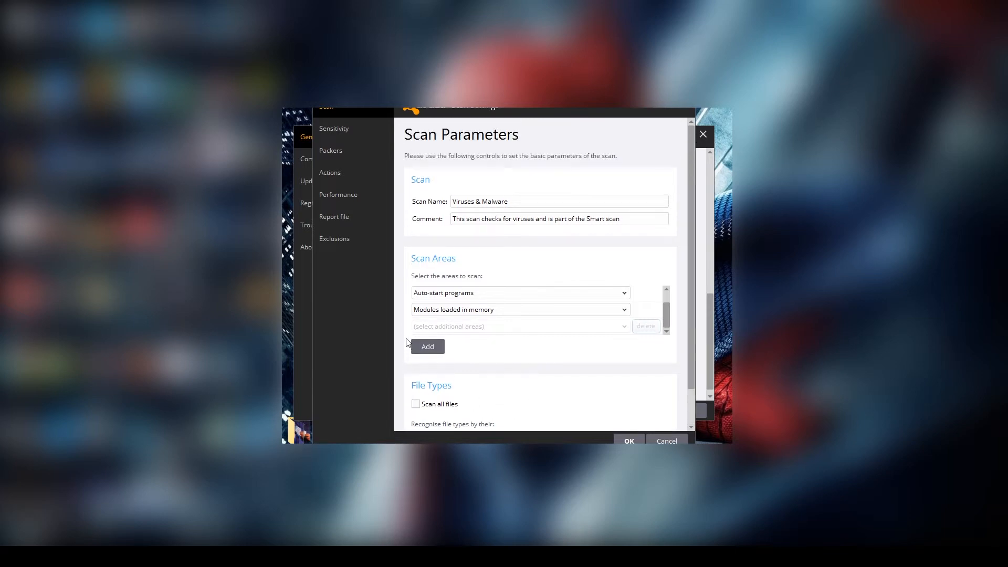
- Examine the virus scan's sensitivity, packers, actions and performance settings
click(336, 134)
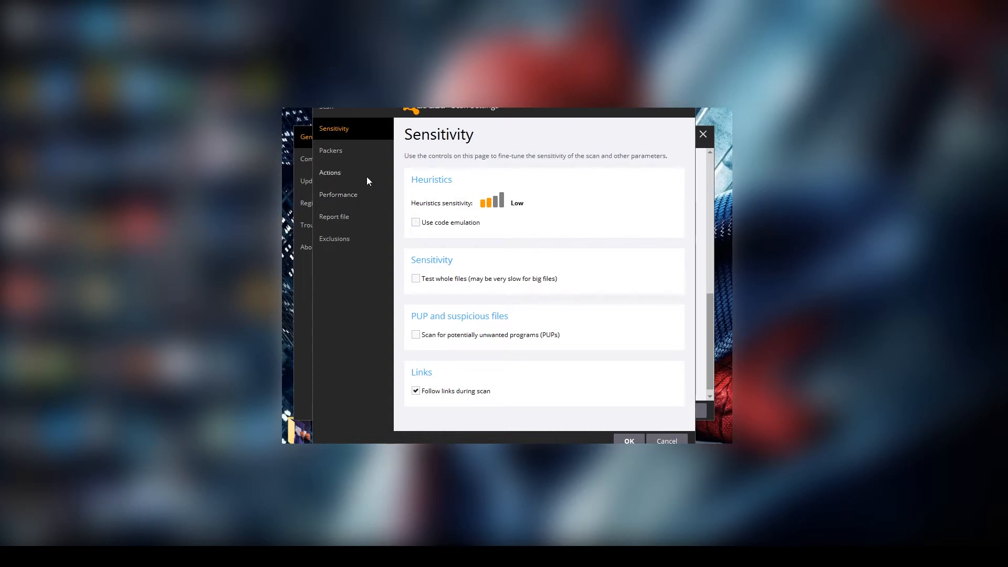
click(344, 155)
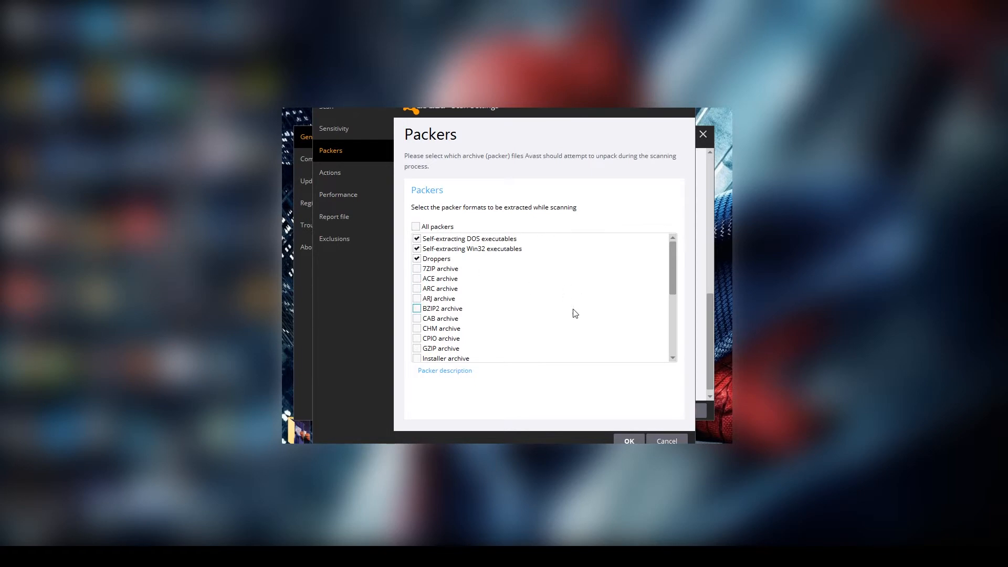
scroll(573, 318, down, 5)
scroll(565, 320, up, 5)
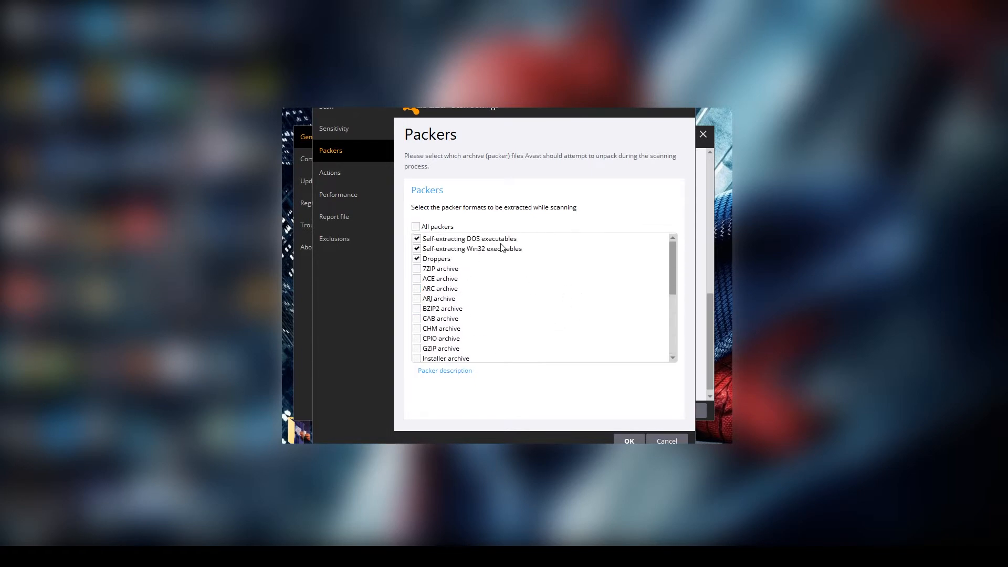
click(336, 173)
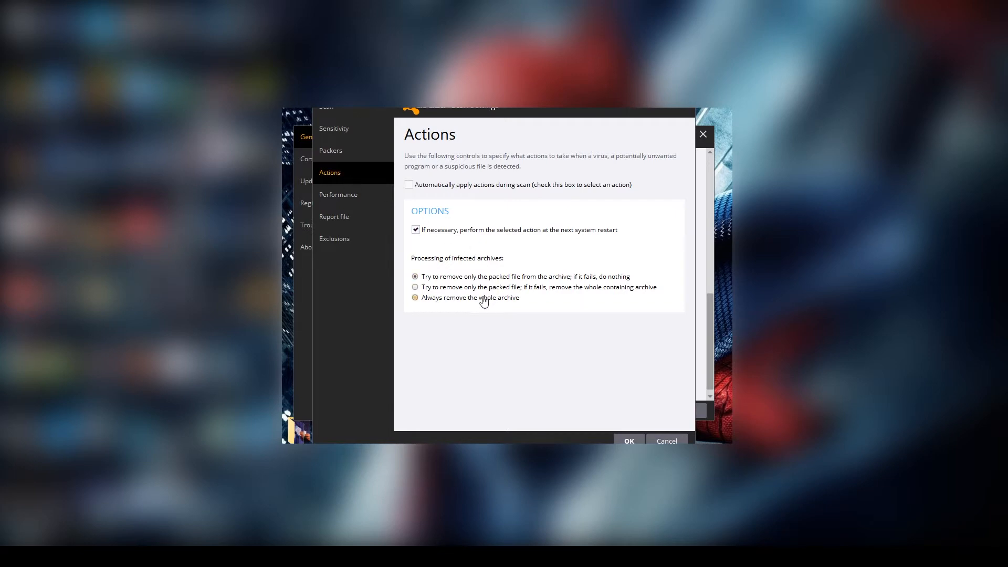
click(351, 197)
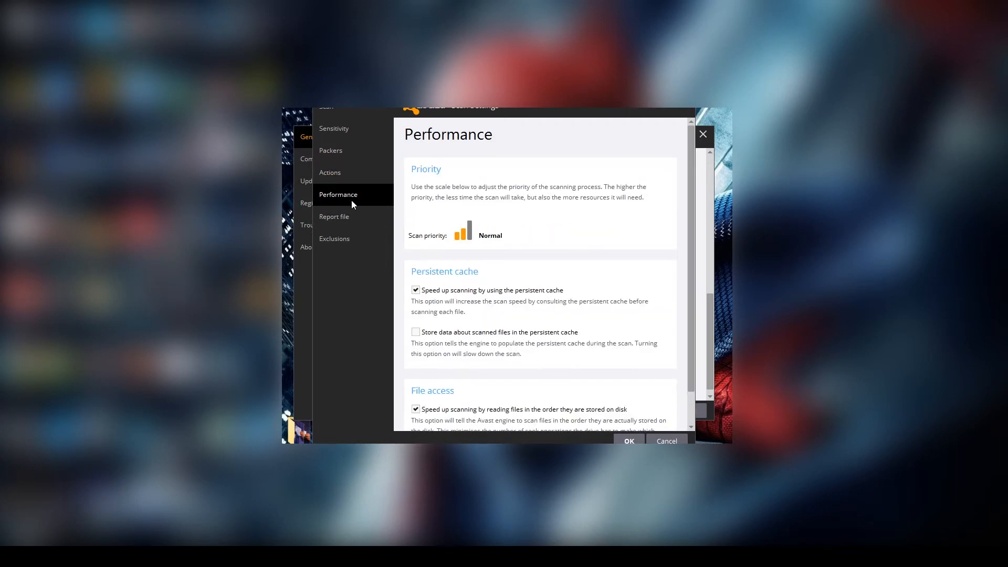
scroll(513, 324, down, 1)
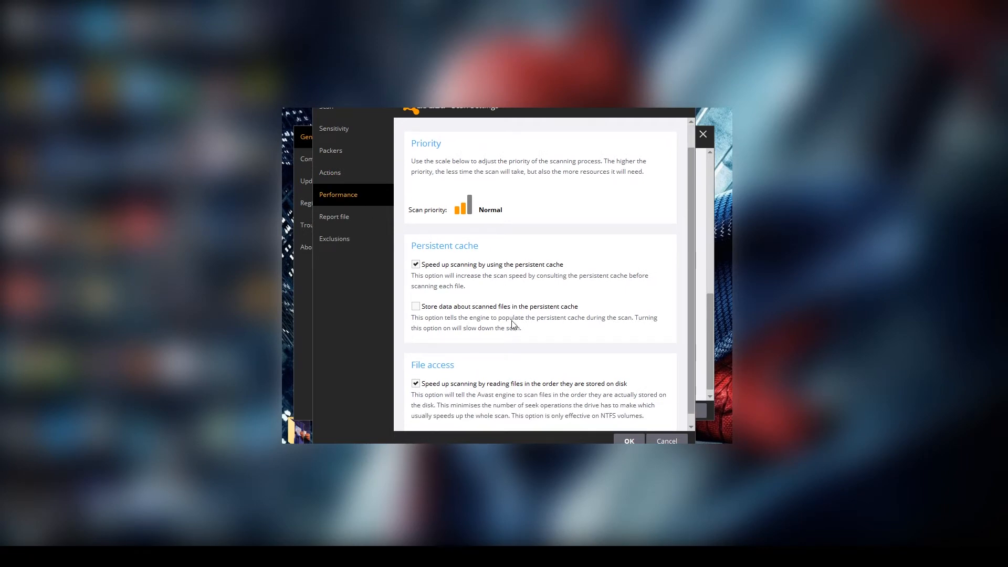
- Examine the virus scan's report file and exclusions settings, then close the Smart Scan customisation without saving
scroll(462, 312, up, 1)
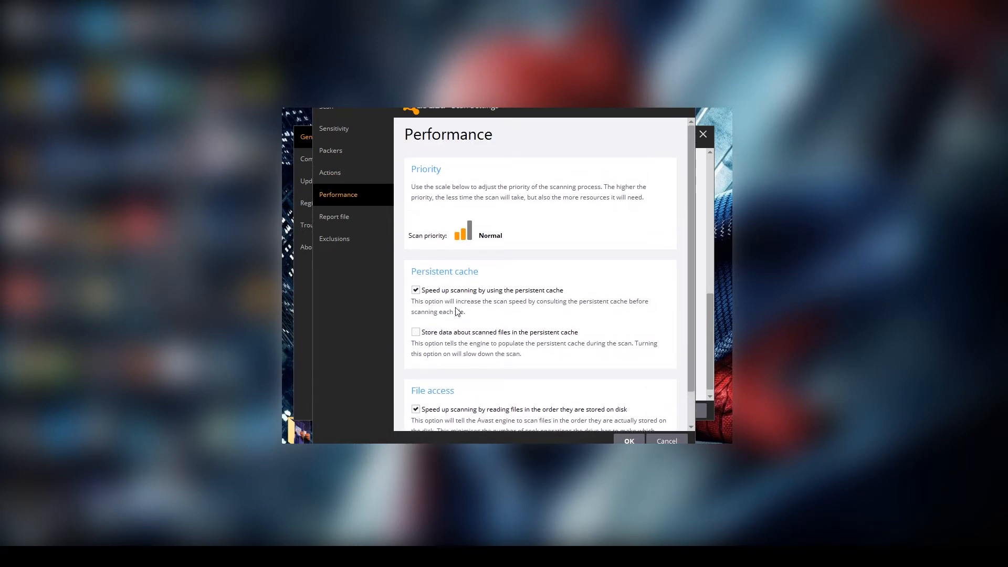
click(331, 218)
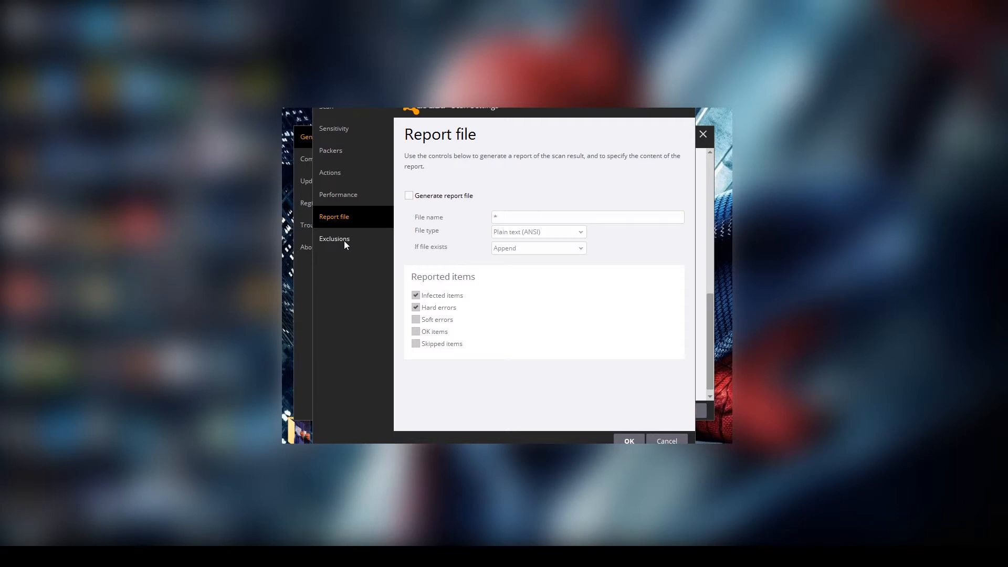
click(345, 241)
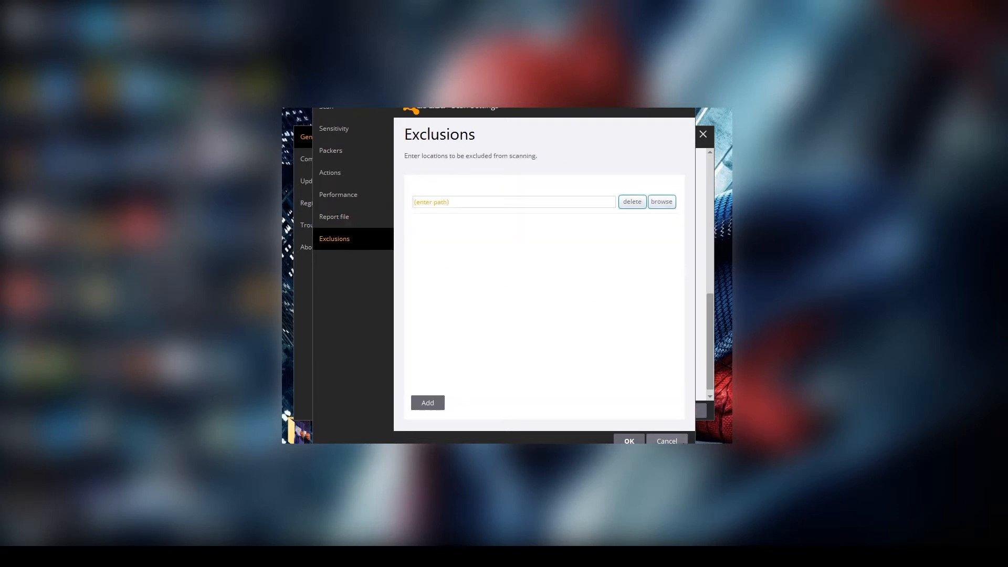
click(681, 441)
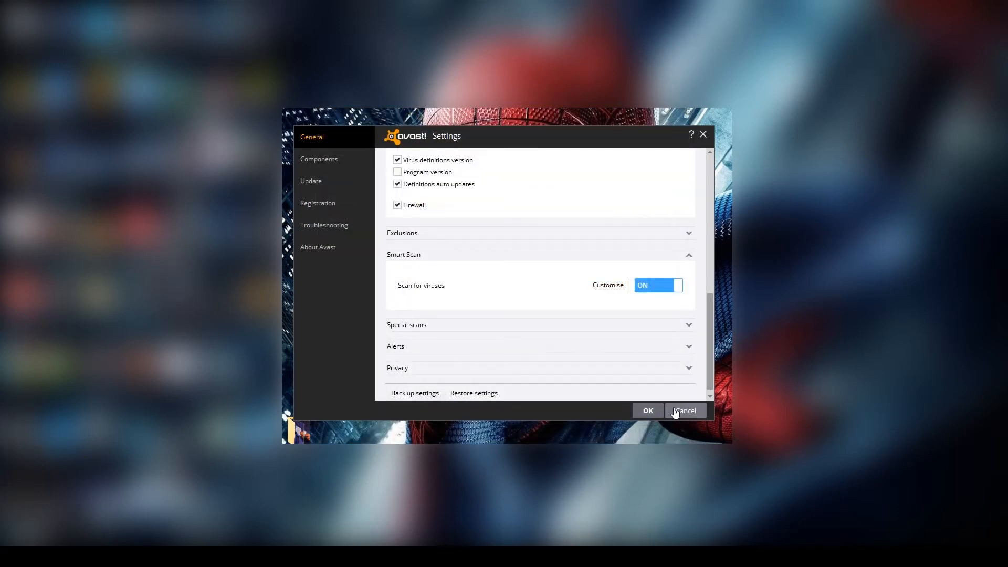
click(688, 256)
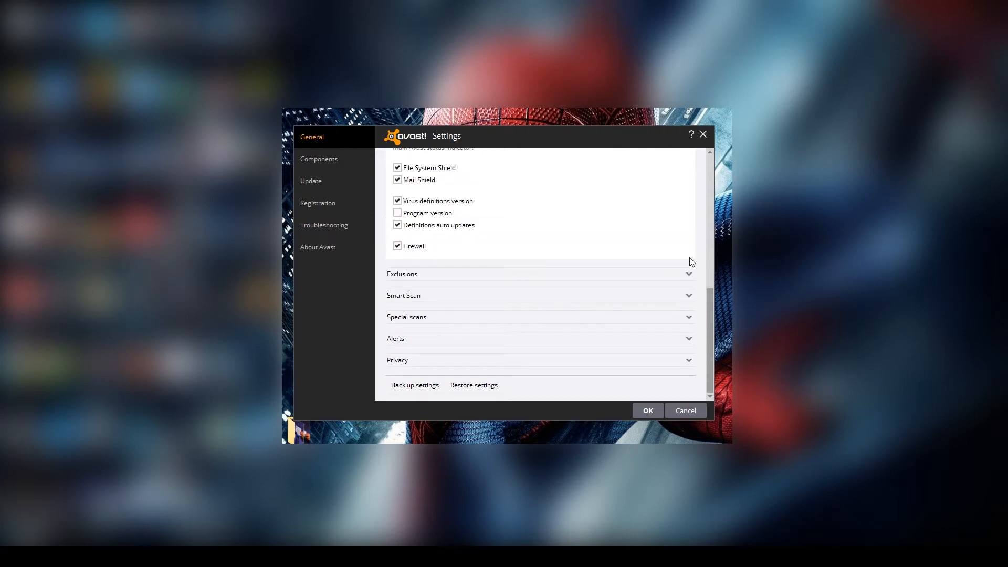
- Examine the screen saver scan settings under the special scans and close them without changes
click(689, 318)
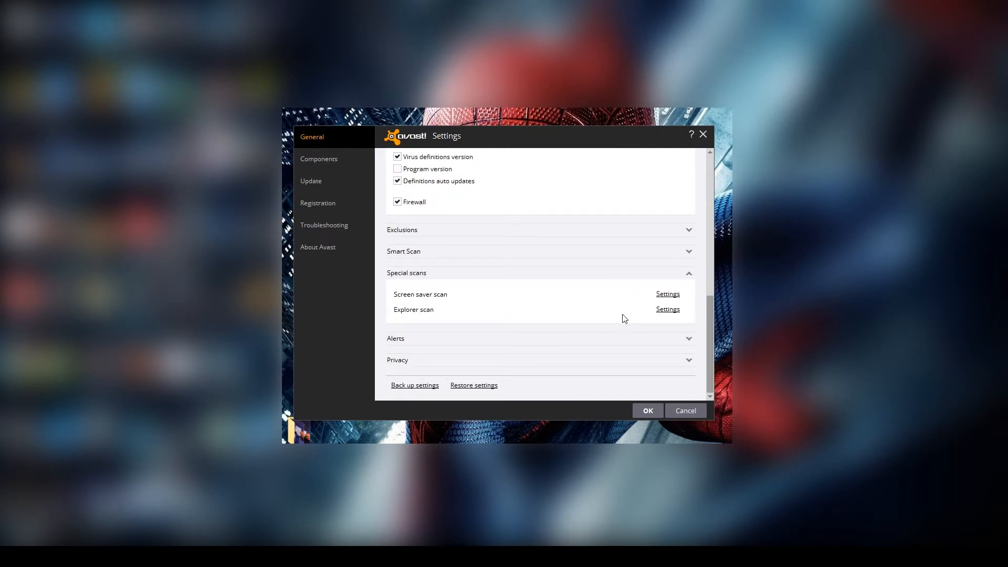
click(666, 297)
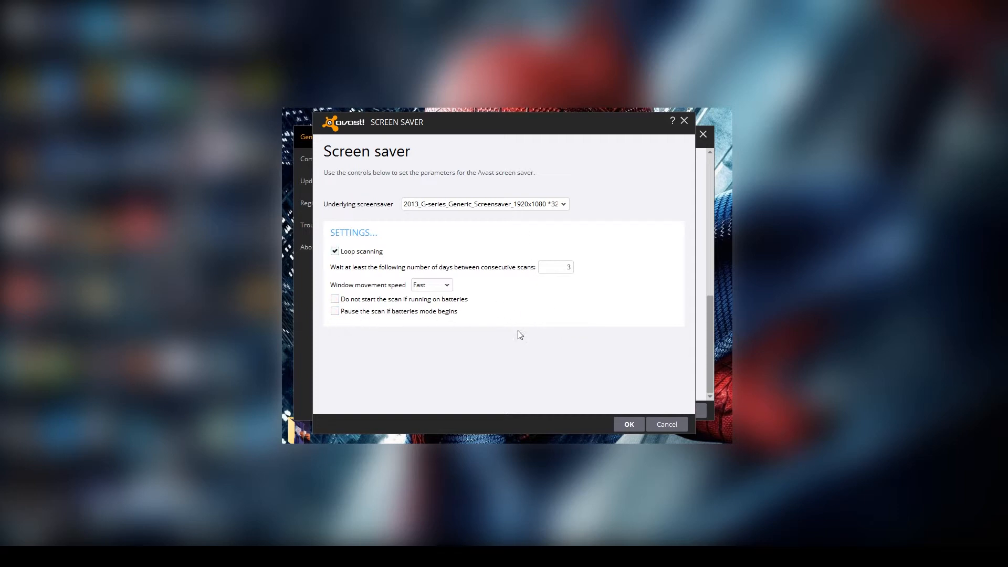
click(665, 420)
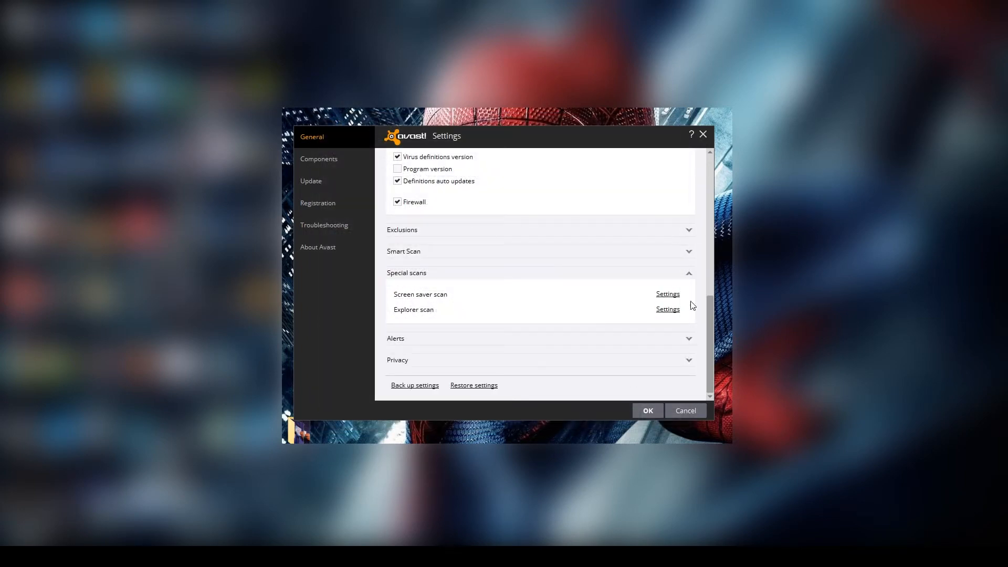
click(689, 273)
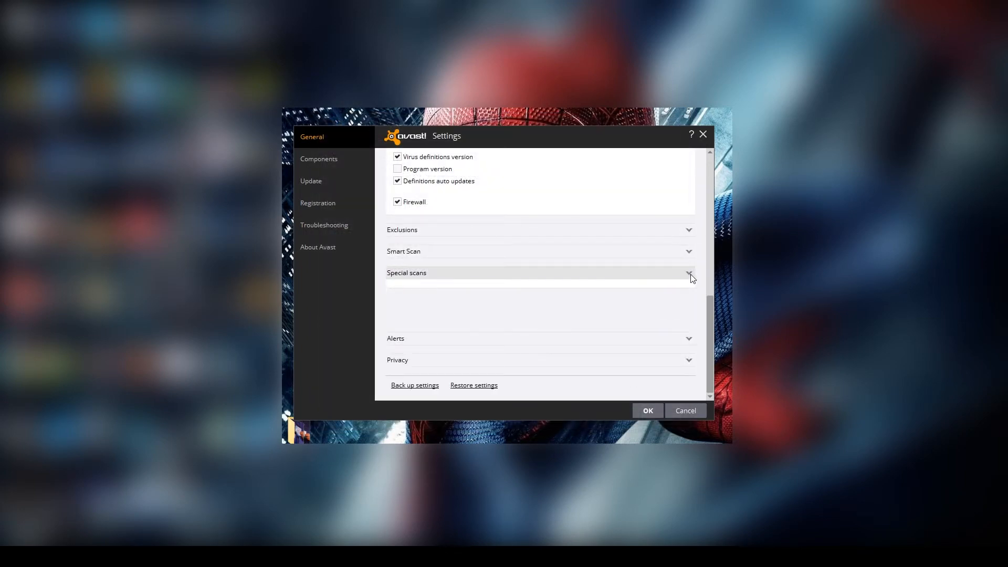
- Examine the virus alert settings, including the recipient list and the SMTP and MAPI options
click(690, 339)
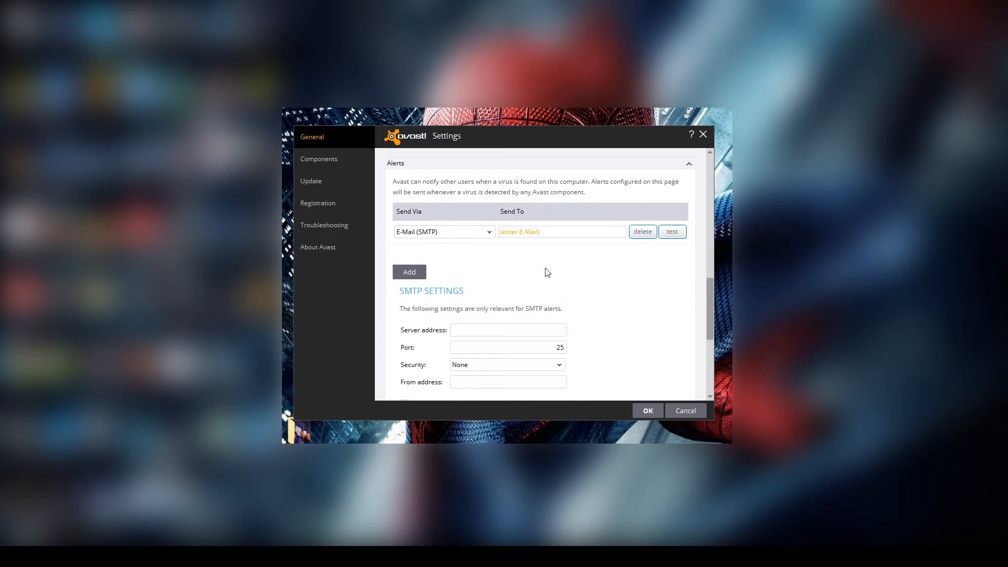
scroll(548, 270, down, 1)
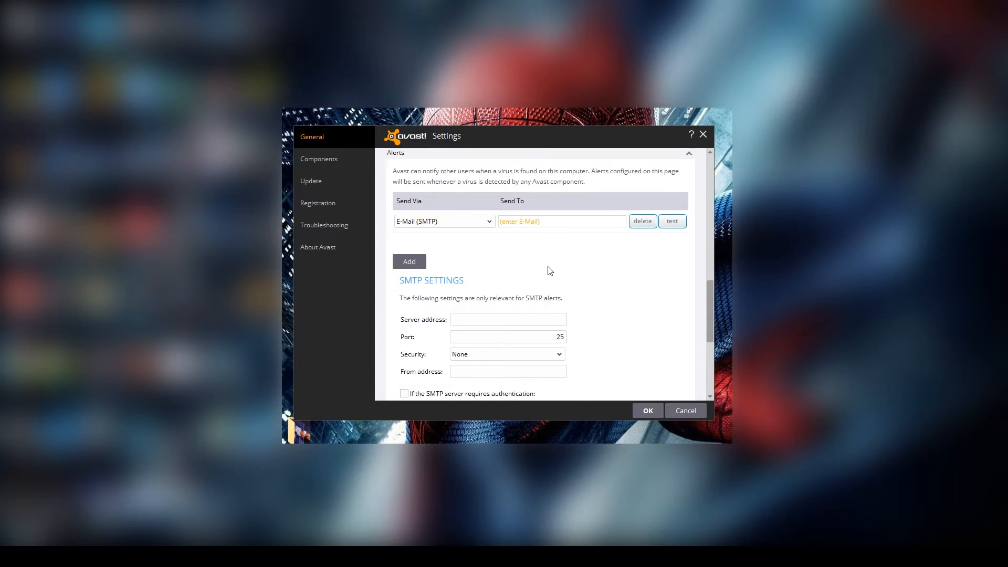
scroll(557, 266, down, 3)
scroll(558, 268, down, 2)
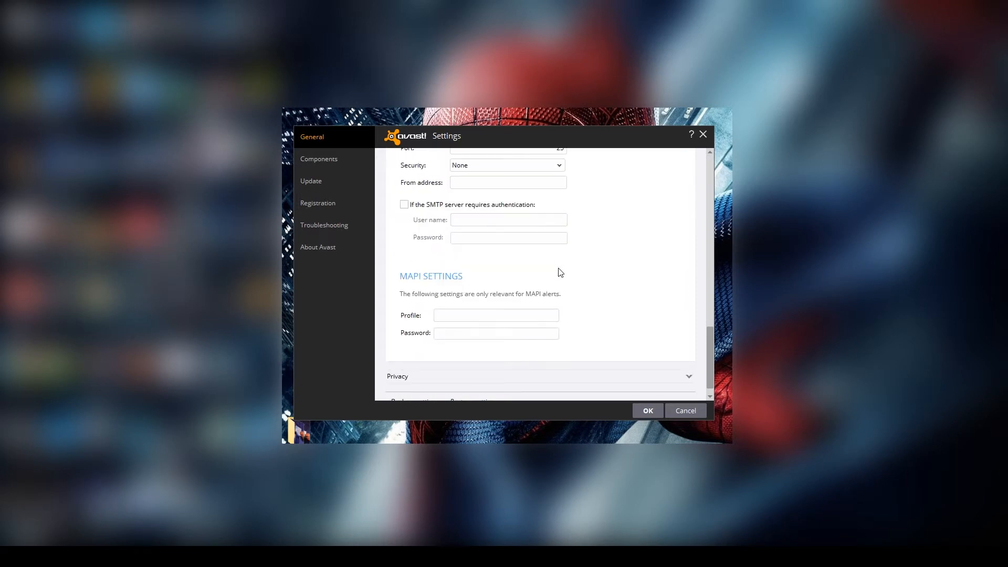
scroll(598, 282, up, 7)
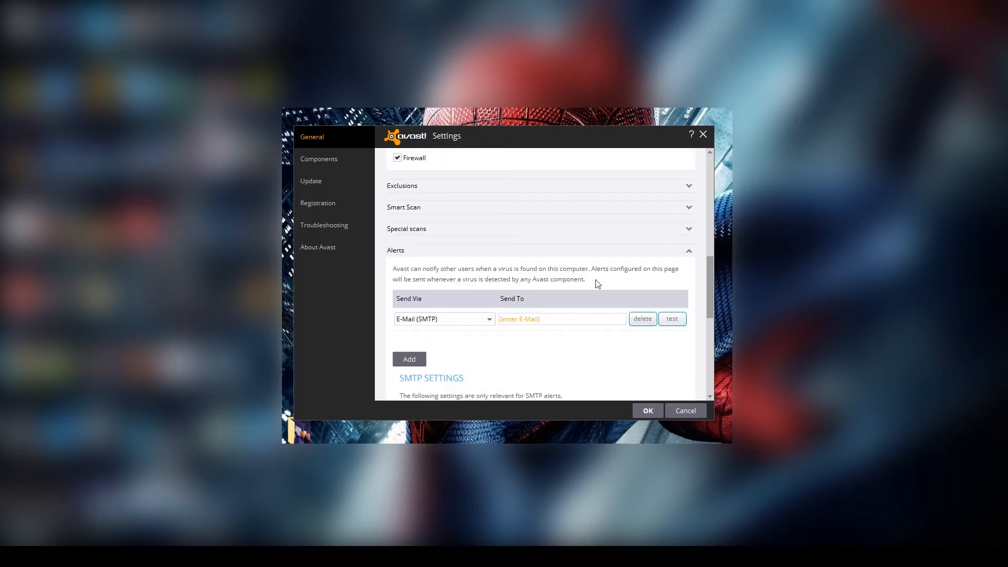
click(689, 251)
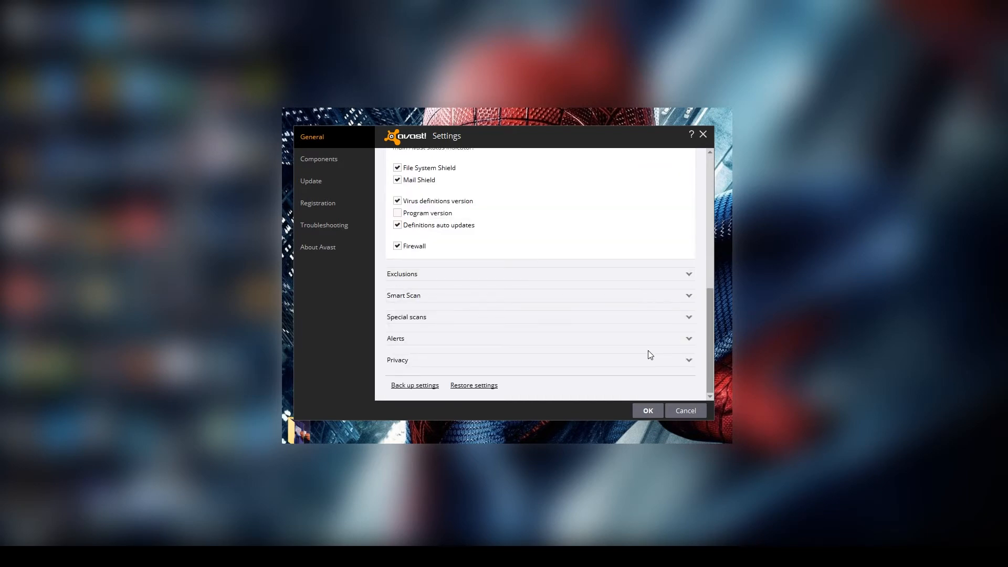
- Examine the privacy options for community participation and data sharing
click(677, 364)
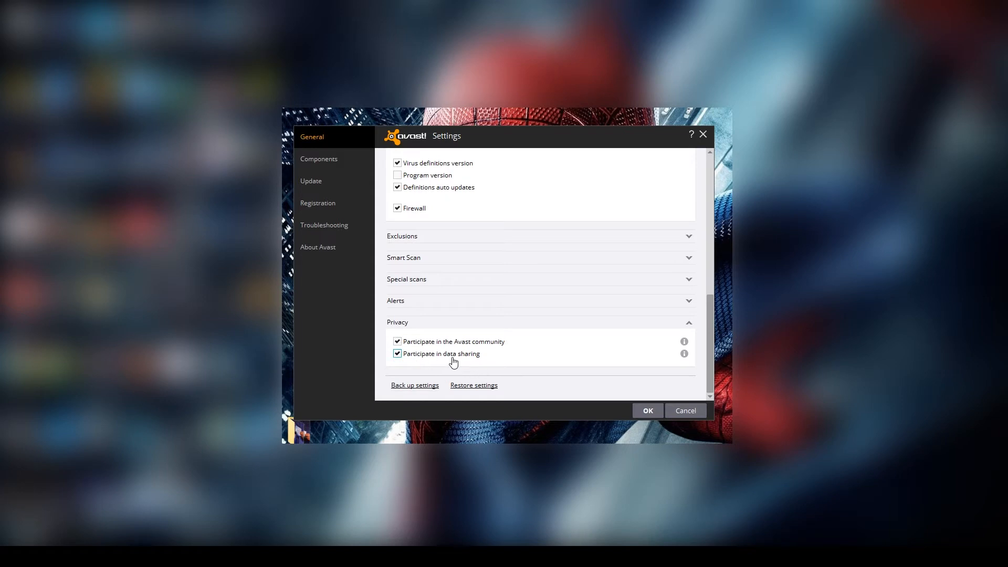
click(690, 325)
scroll(555, 306, up, 10)
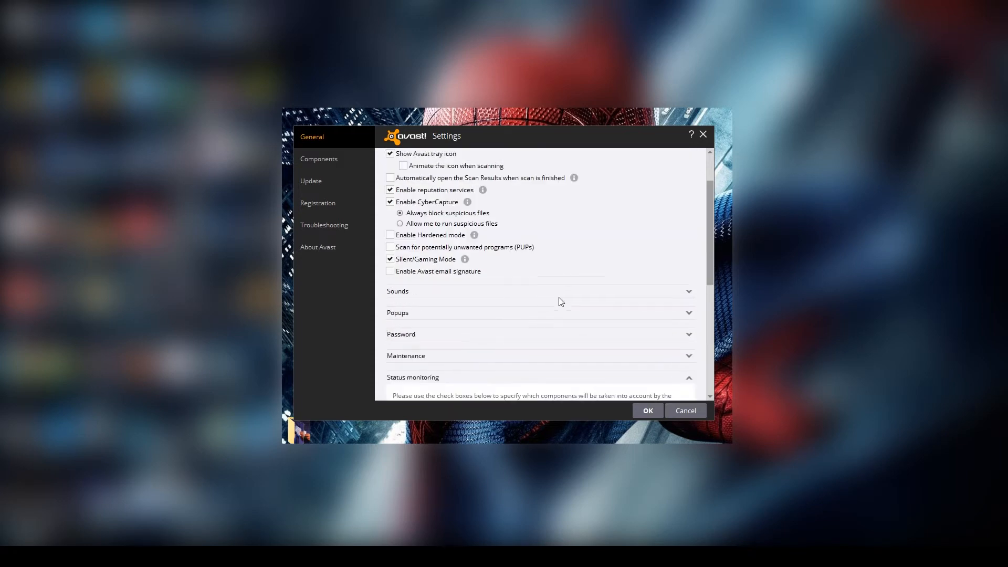
- Open the File System Shield component's customisation and review its scan settings for executing, opening, writing and attaching
click(310, 160)
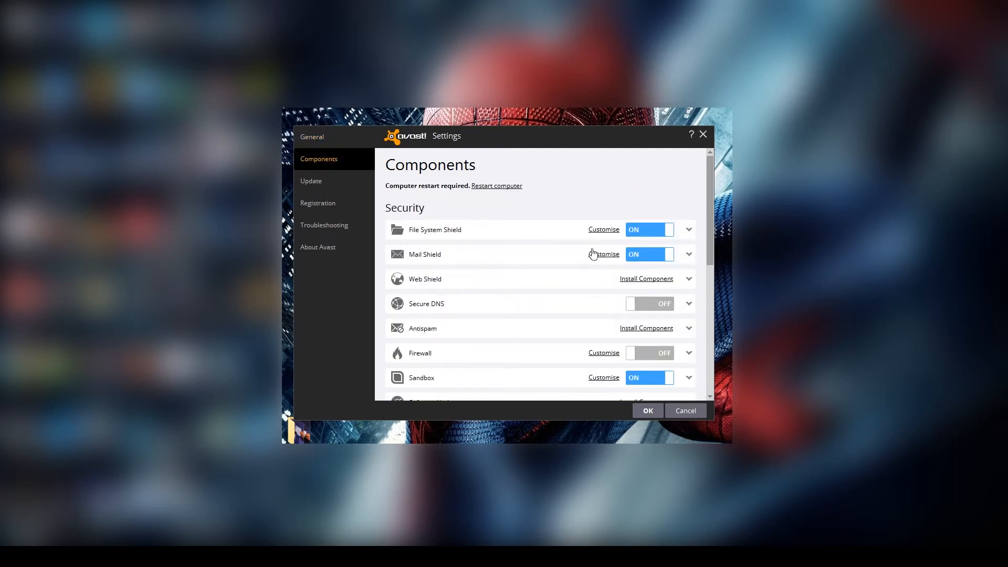
scroll(534, 242, down, 1)
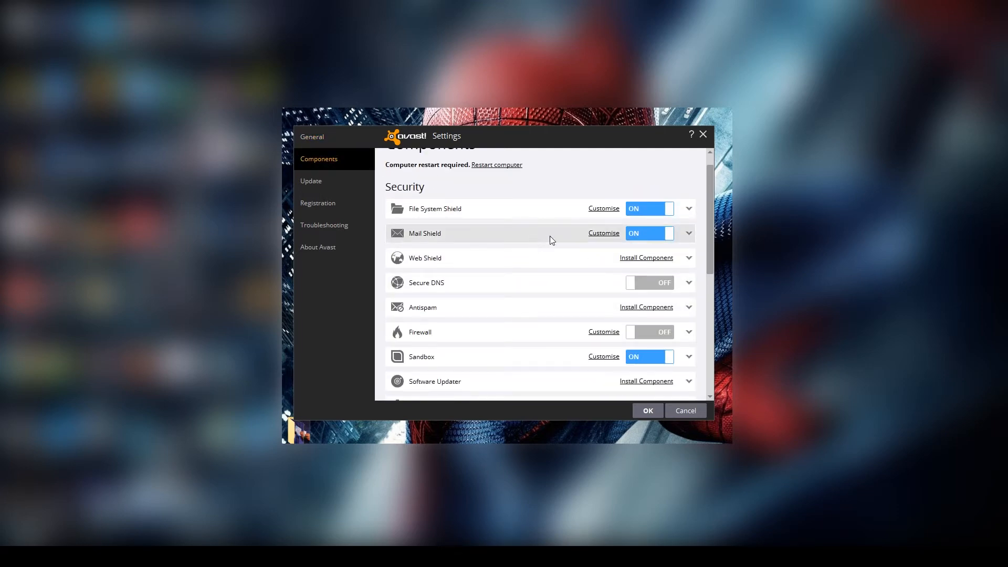
click(612, 209)
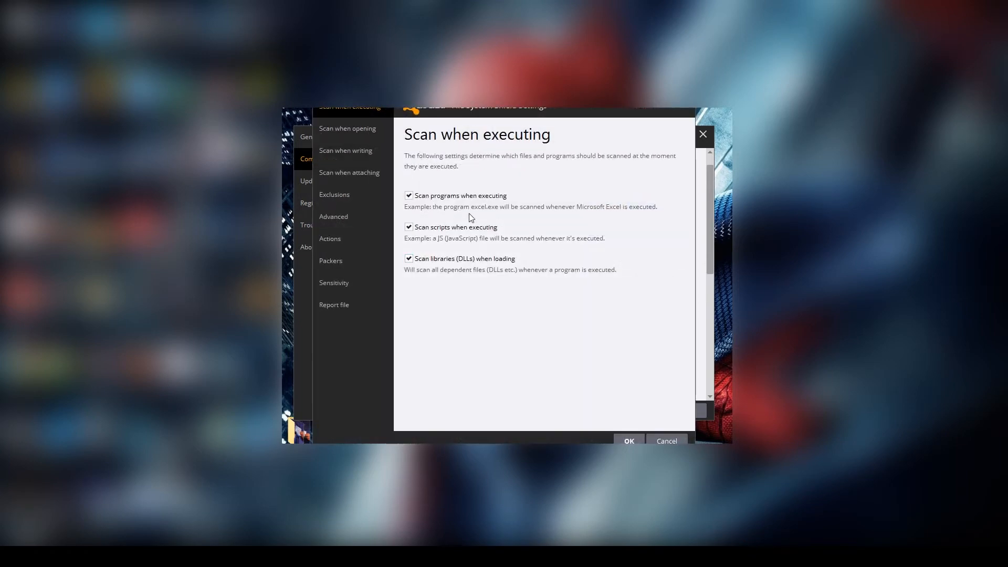
click(367, 131)
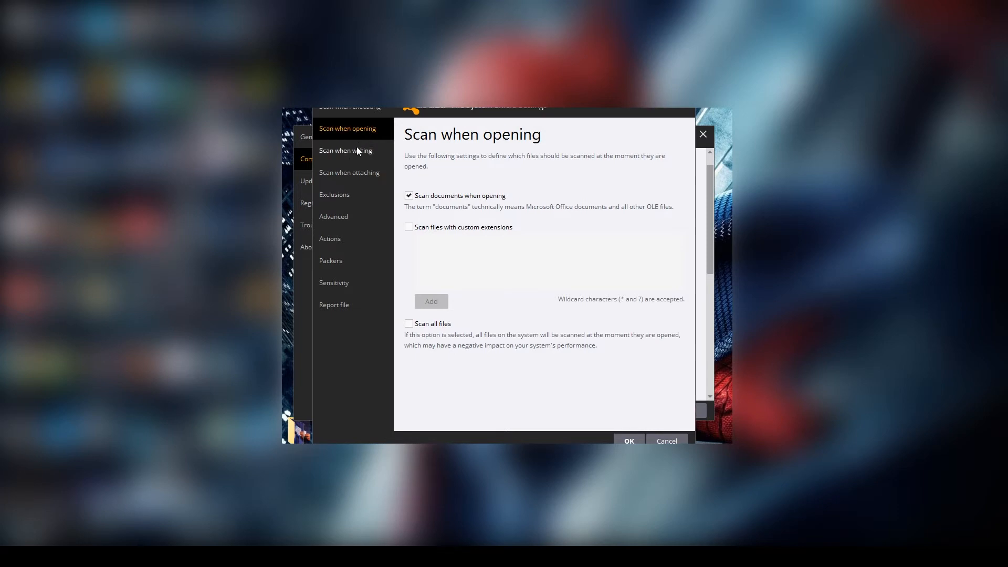
click(357, 149)
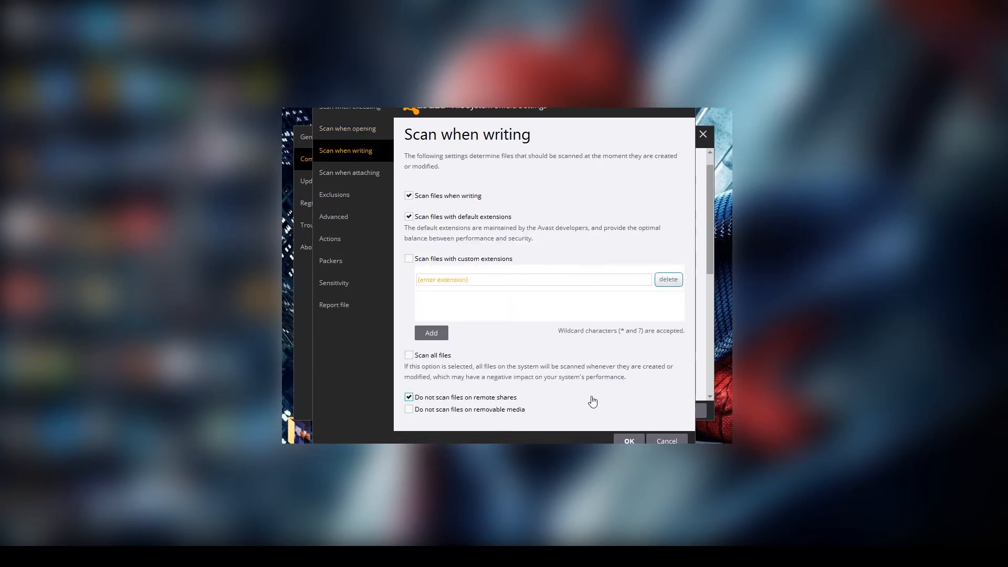
click(362, 176)
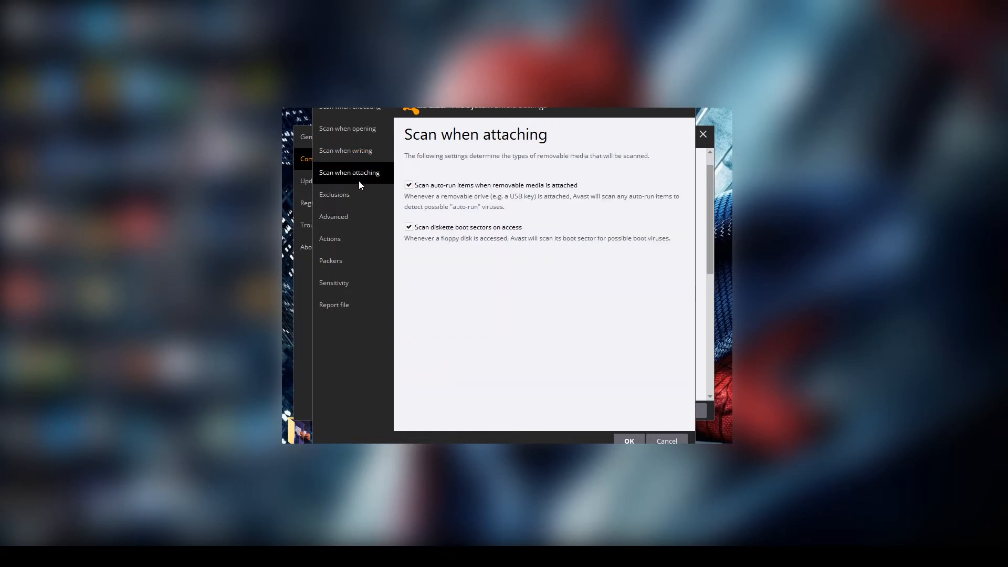
- Add .mdb to the File System Shield's exclusions for reading, writing and executing
click(350, 194)
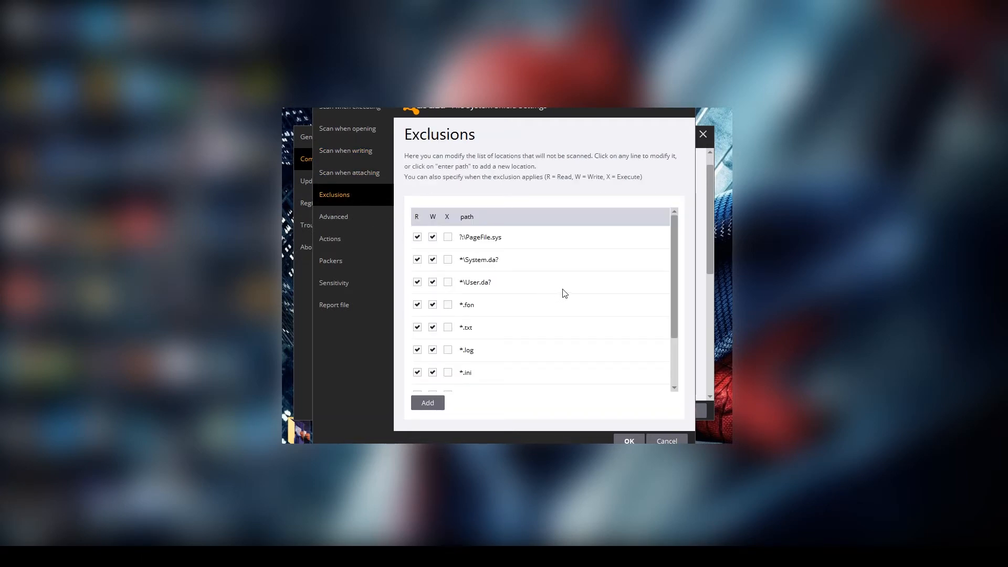
scroll(564, 289, down, 2)
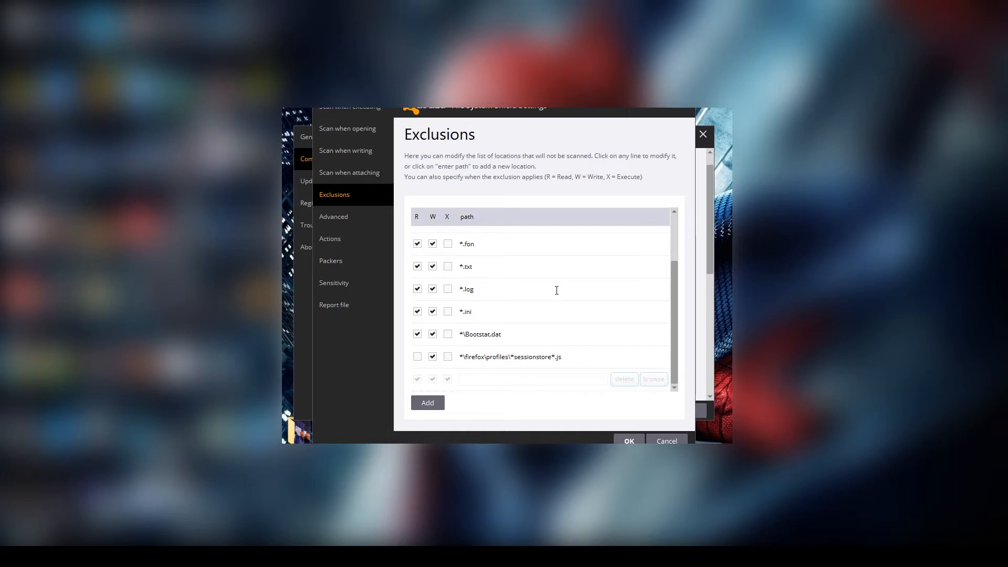
scroll(585, 297, up, 2)
scroll(585, 290, down, 2)
click(459, 380)
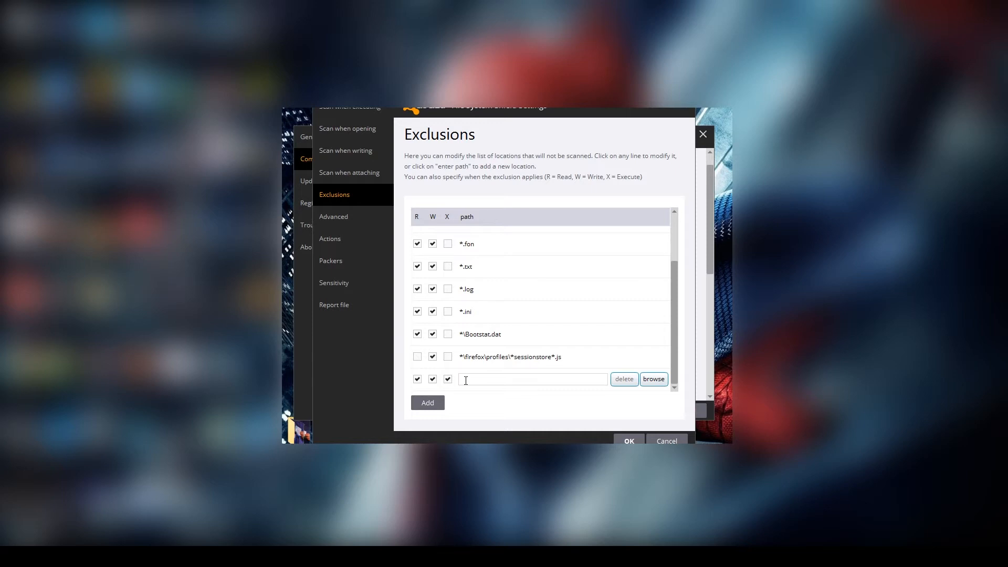
click(466, 380)
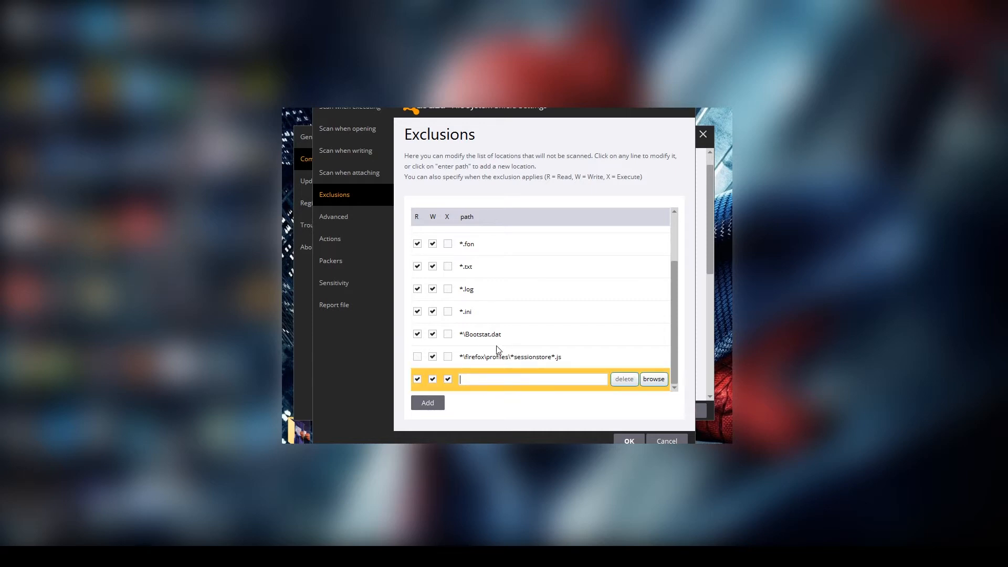
text(.mdb)
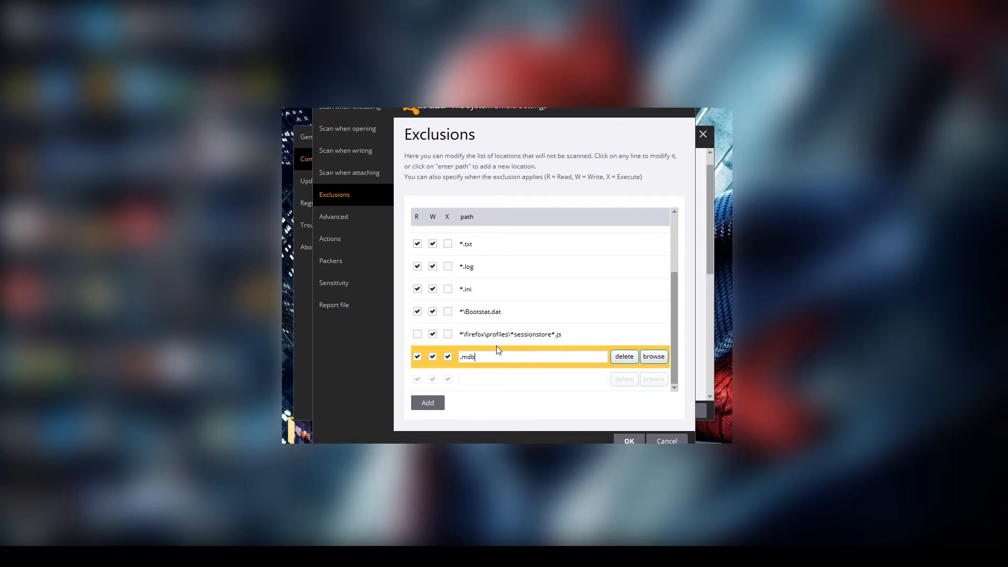
click(501, 378)
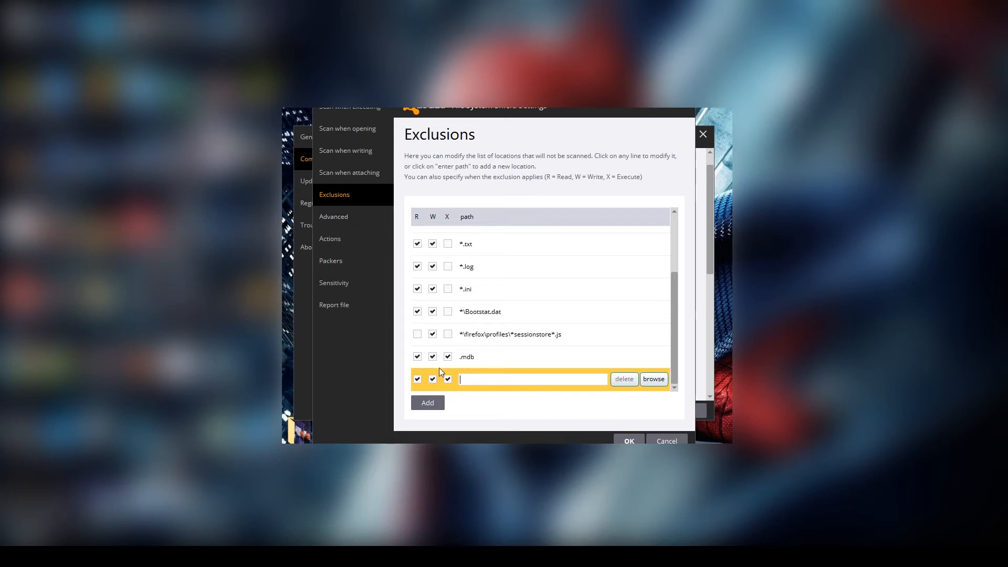
- Review the File System Shield's advanced settings and set the fallback for a failed automatic virus fix to Ask
click(365, 217)
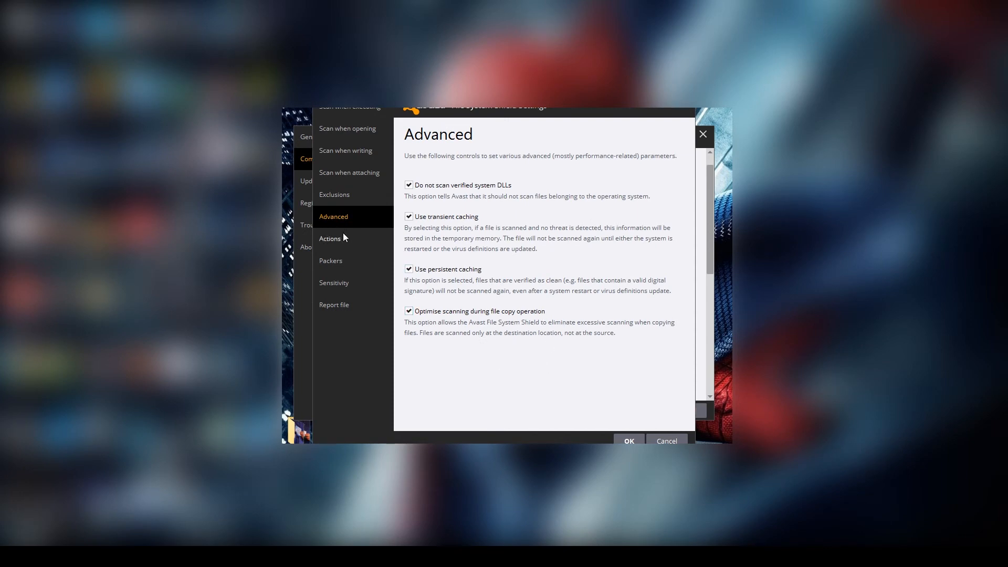
click(331, 239)
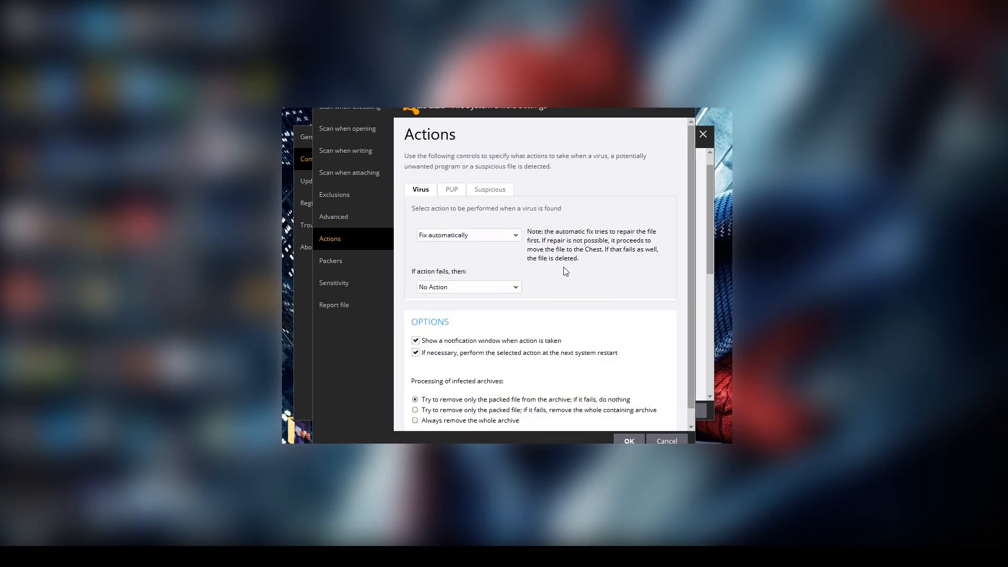
scroll(566, 271, down, 1)
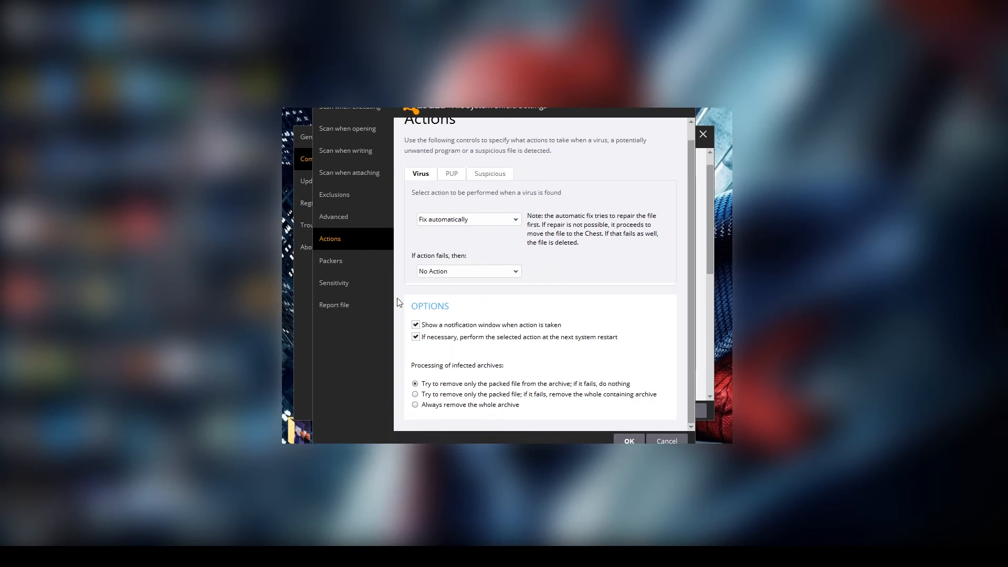
click(456, 272)
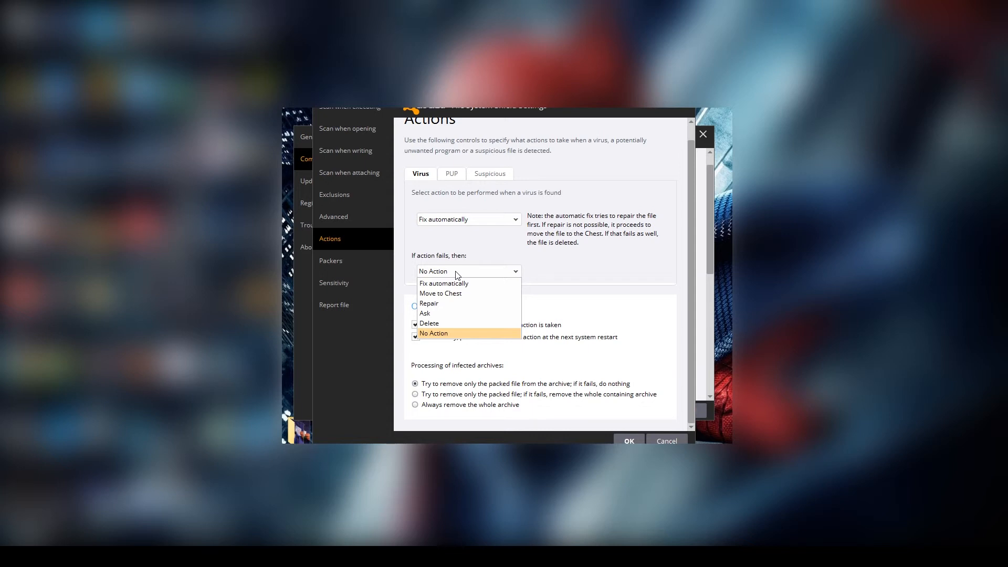
click(442, 313)
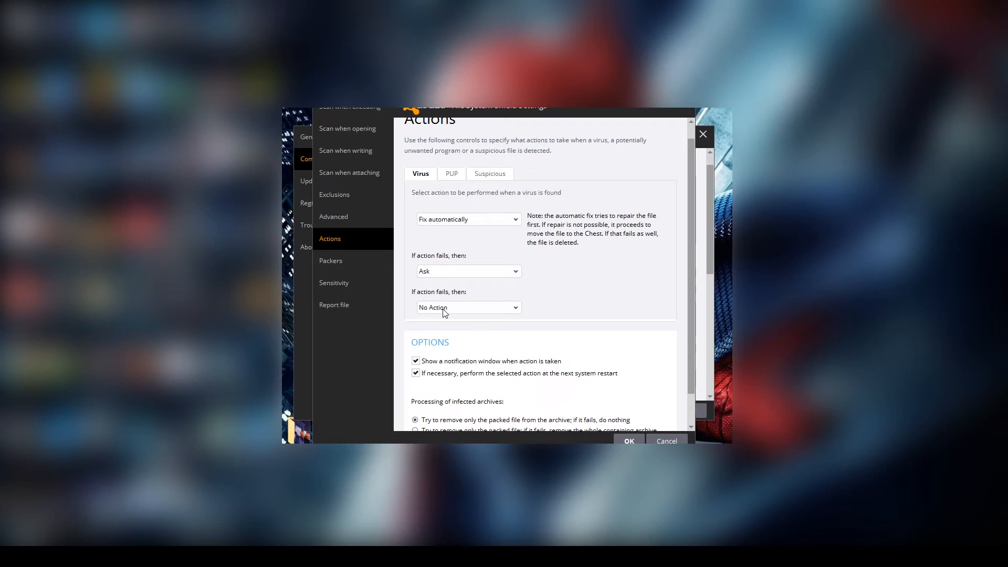
click(444, 311)
click(445, 311)
- Review the File System Shield's packer, sensitivity and report file settings, and save the shield's configuration
click(348, 261)
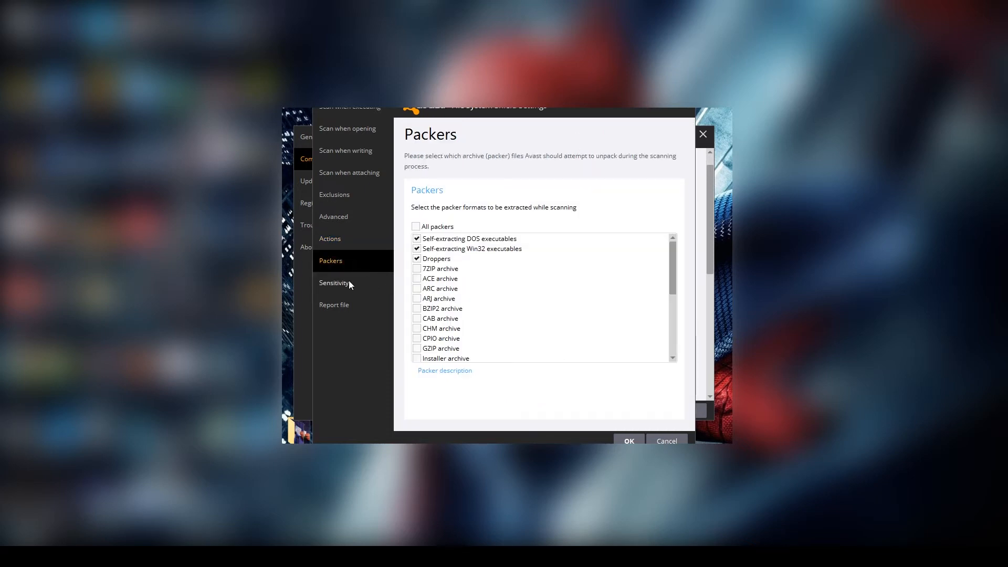
click(349, 284)
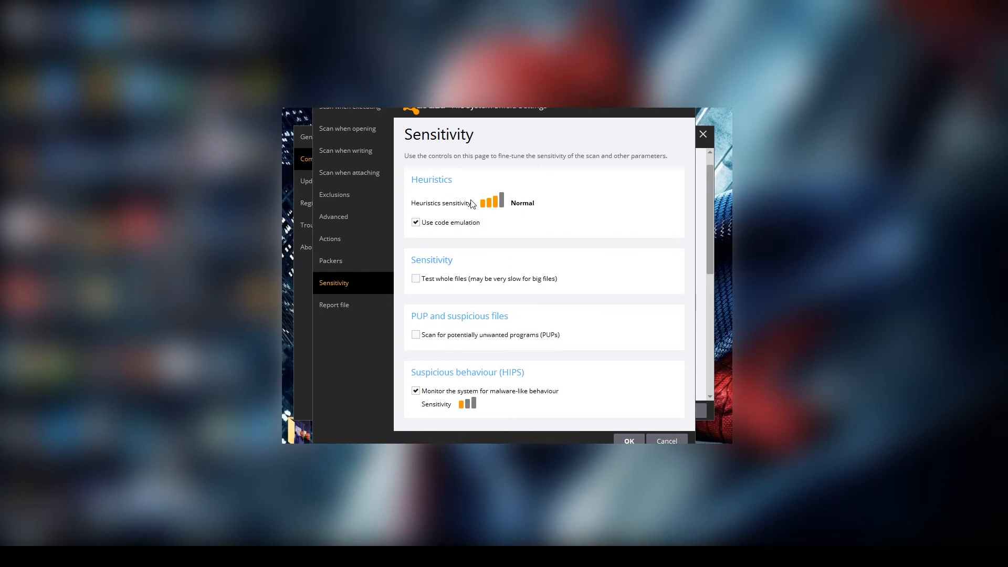
click(356, 304)
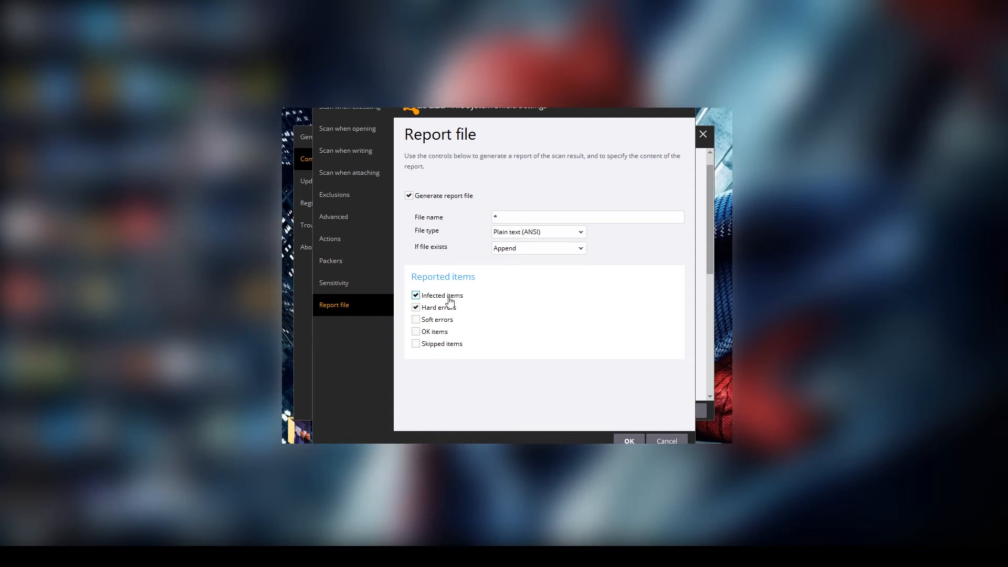
click(629, 441)
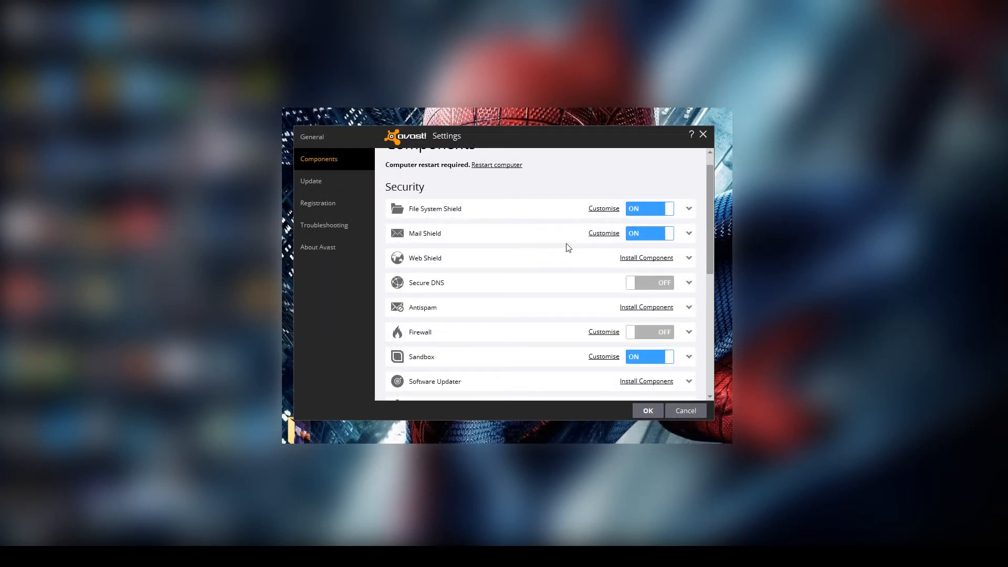
- Examine the Mail Shield's customisation, covering main settings, behaviour, SSL scanning, actions, packers, sensitivity and report file
click(604, 234)
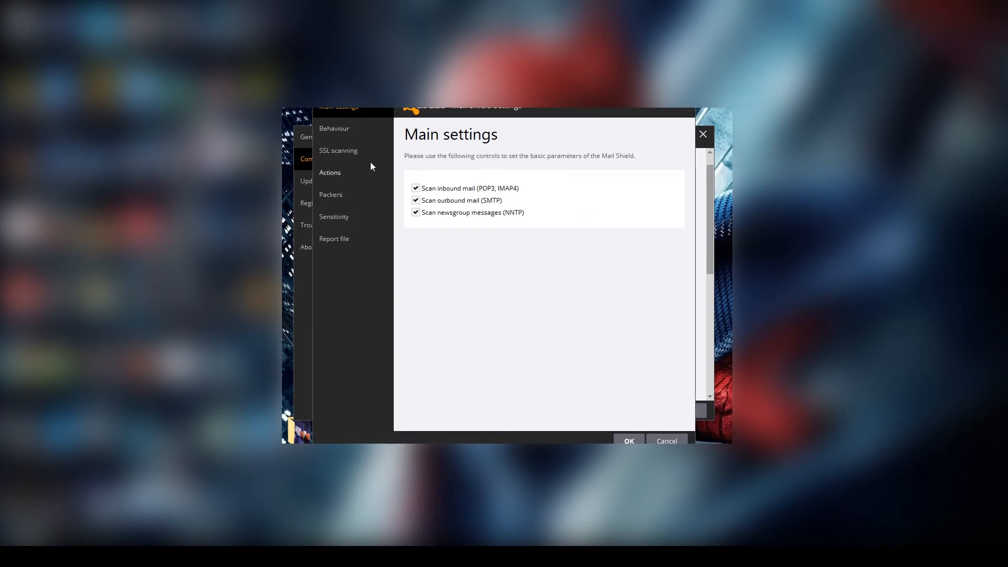
click(345, 128)
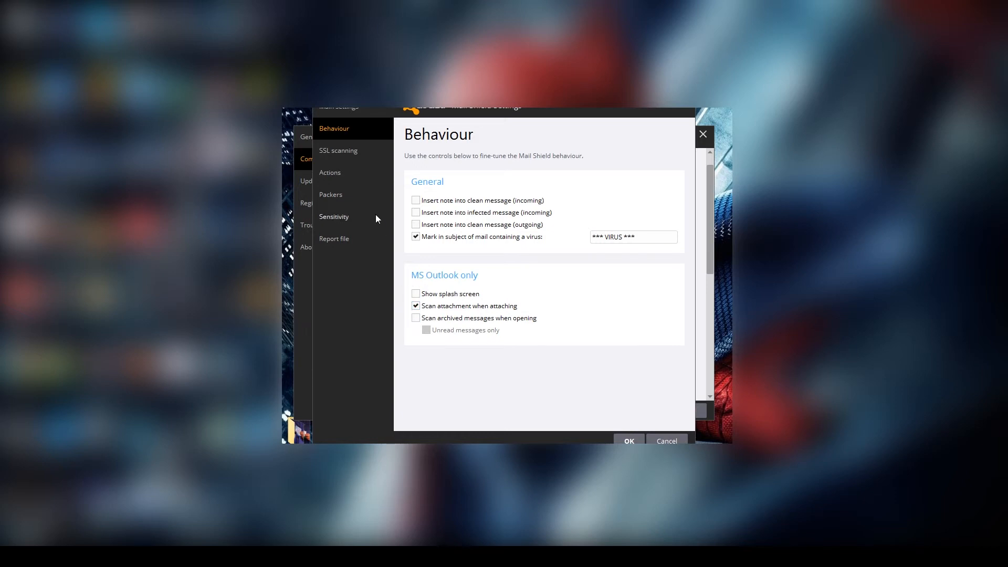
click(356, 153)
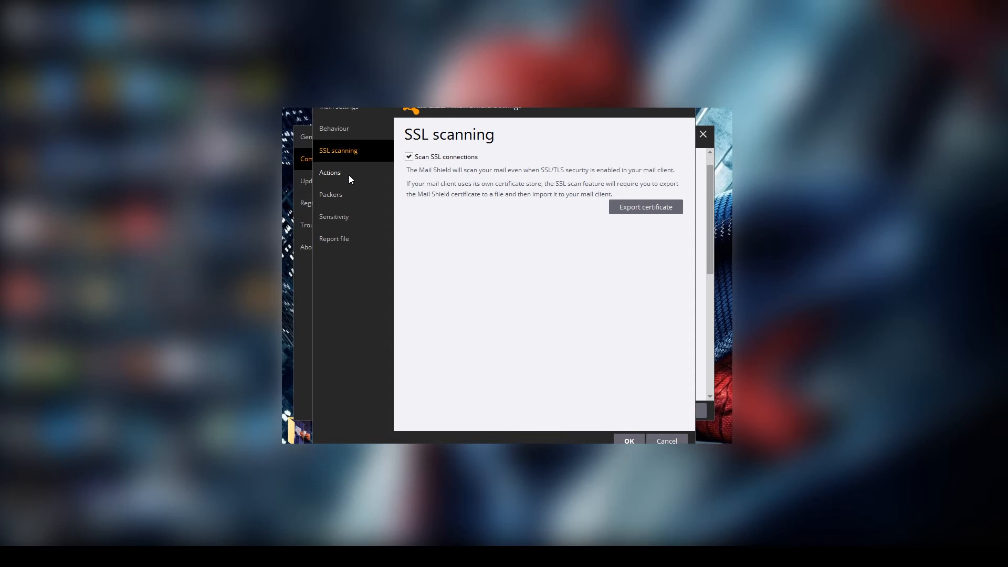
click(349, 176)
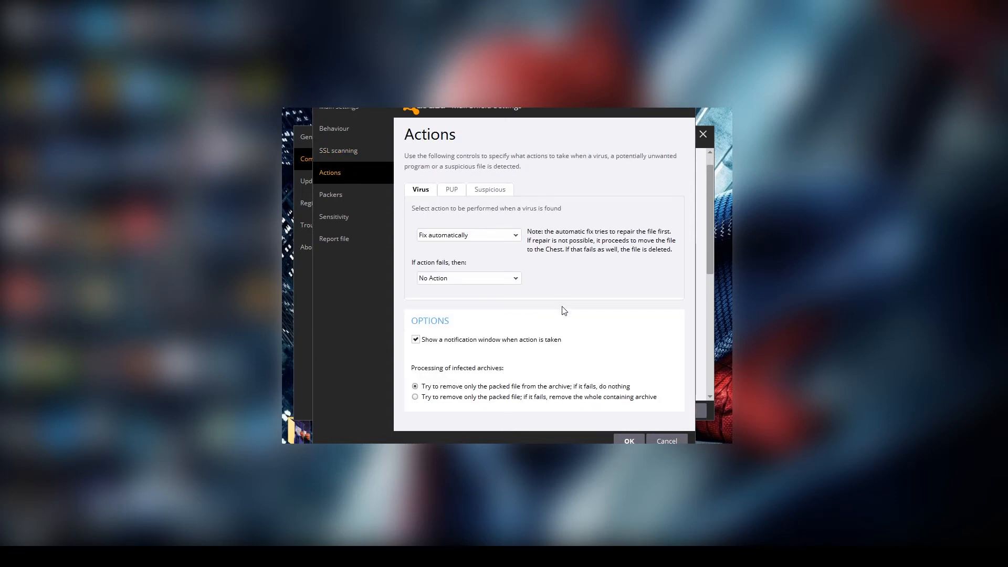
click(355, 198)
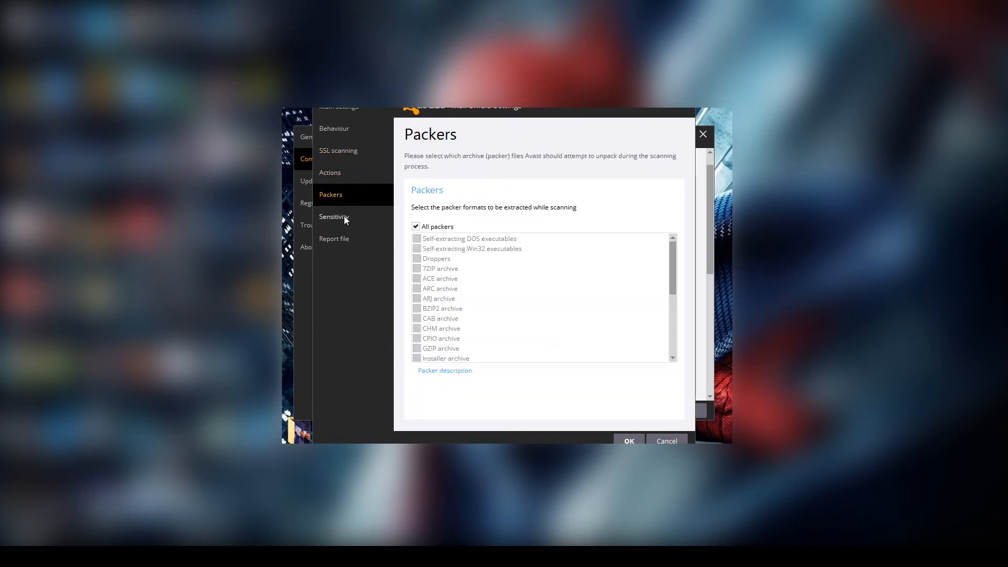
click(344, 218)
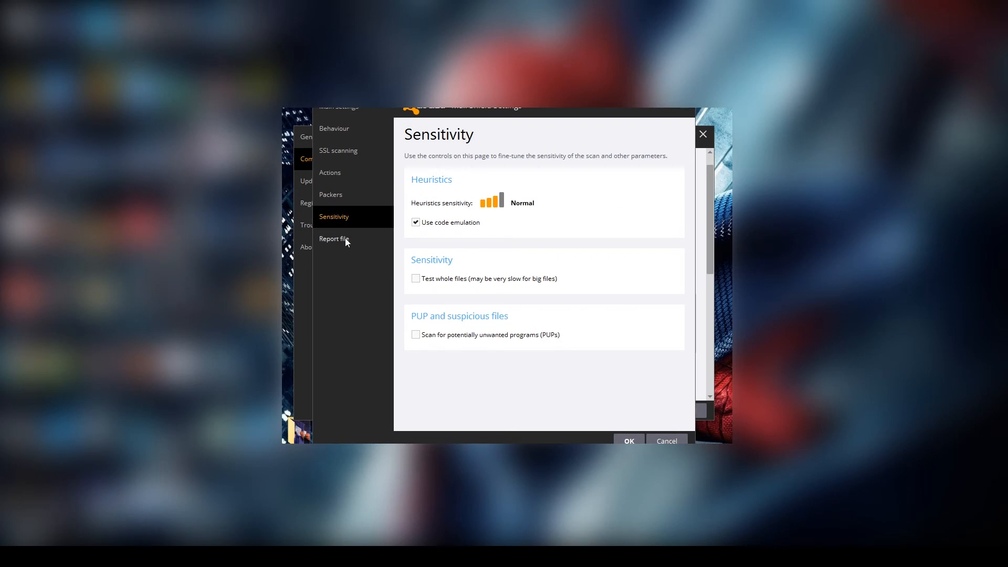
click(344, 238)
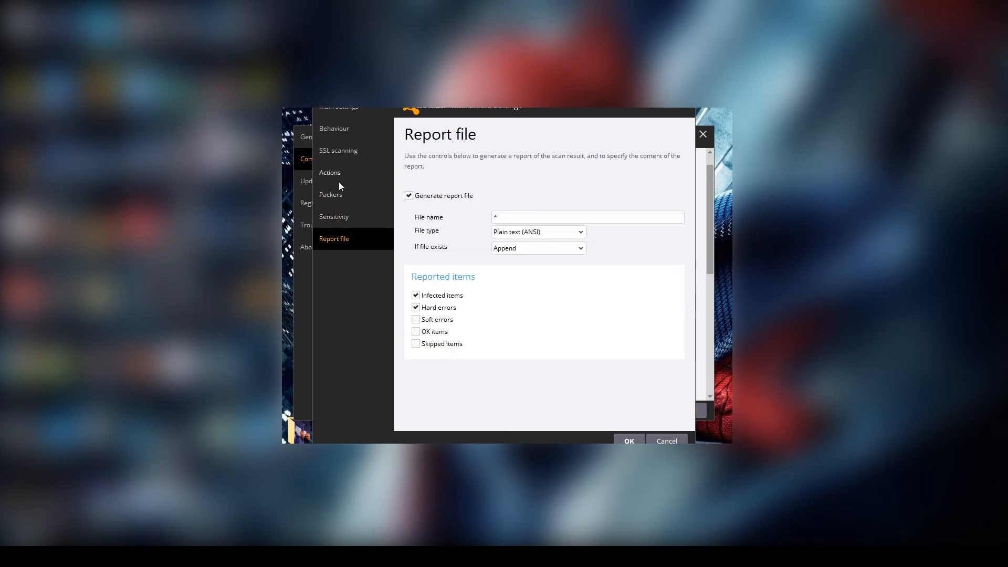
click(340, 109)
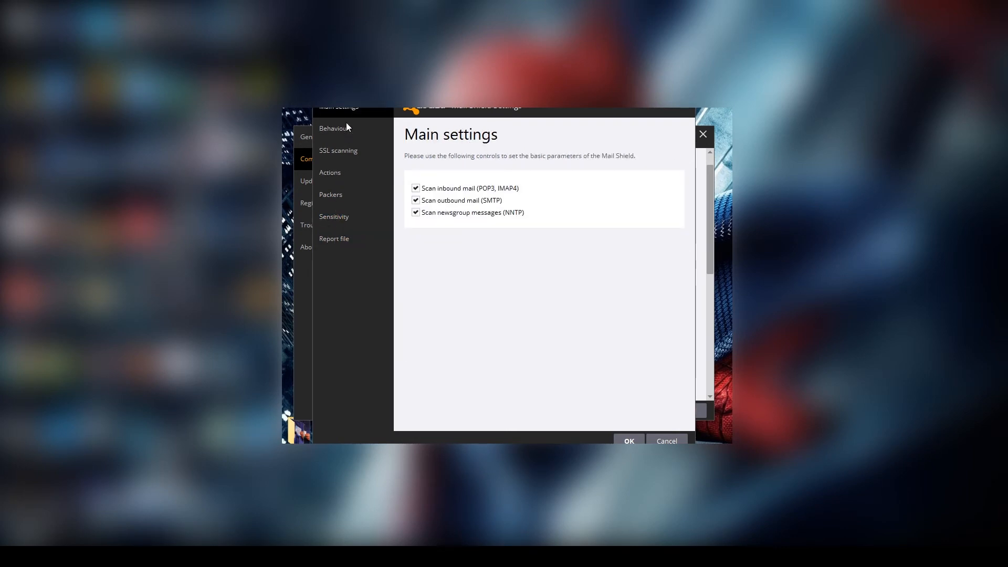
click(628, 441)
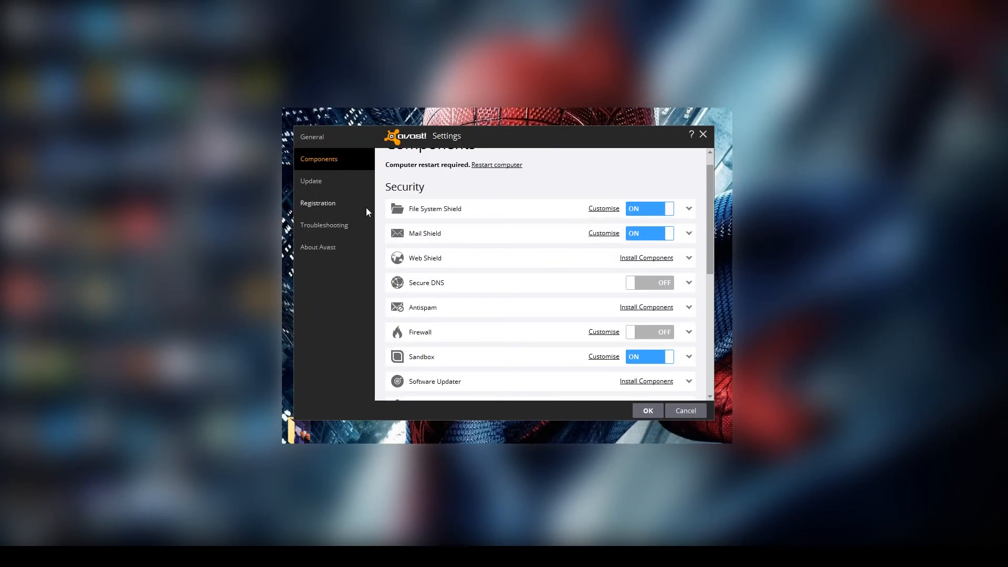
- Examine the Firewall's policies, network profiles, friends and advanced settings, and leave its customisation without saving
scroll(550, 332, down, 1)
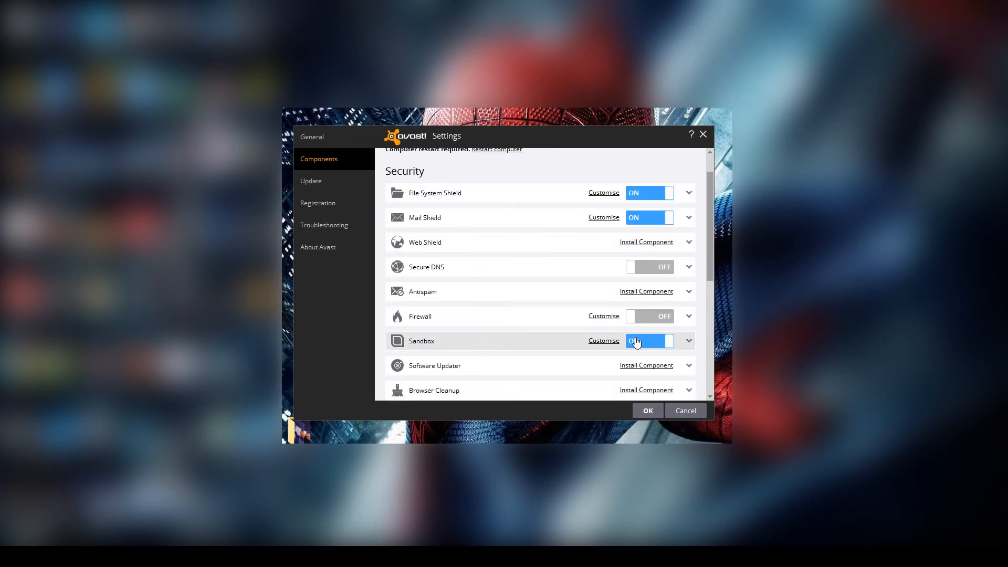
click(604, 317)
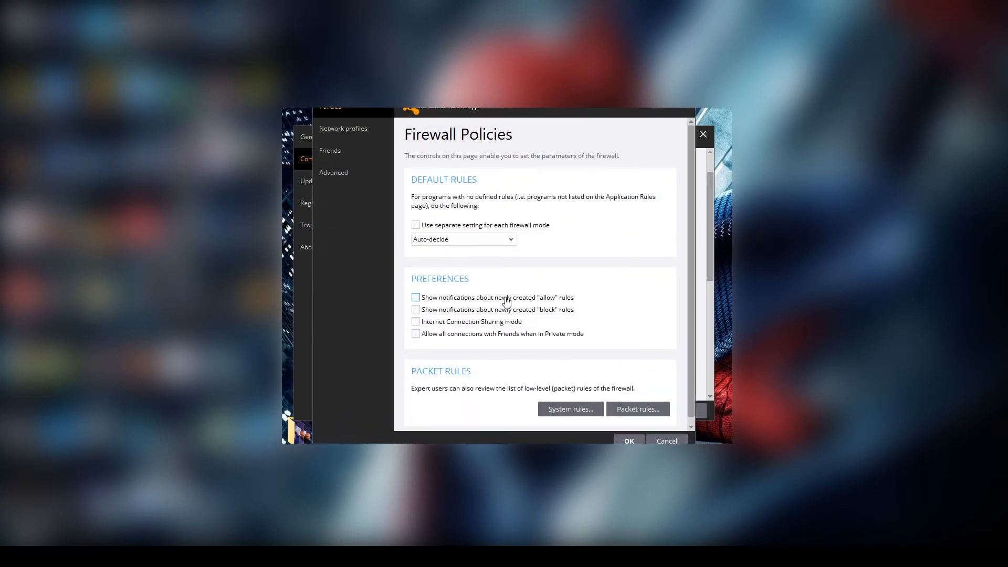
scroll(597, 256, down, 1)
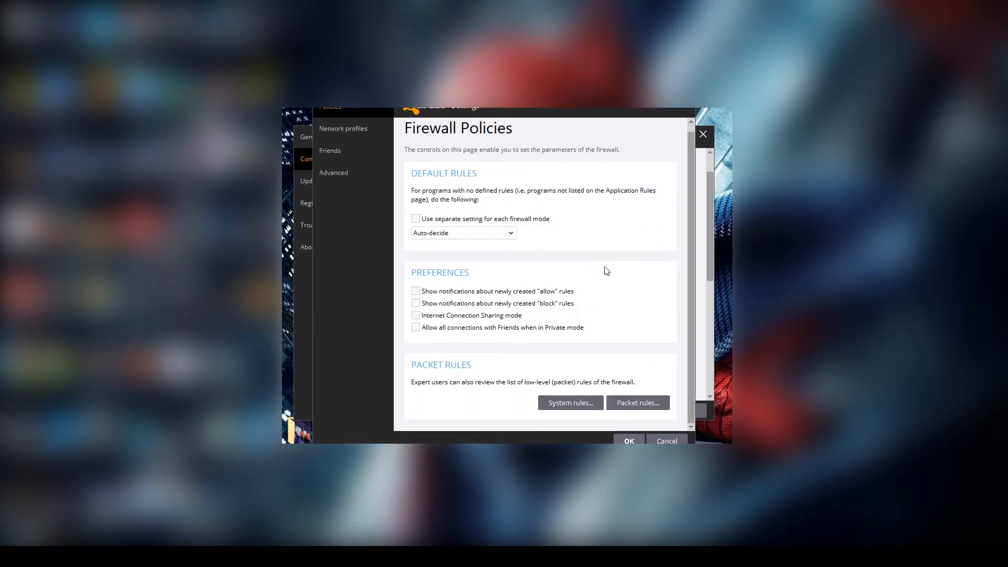
scroll(636, 320, up, 1)
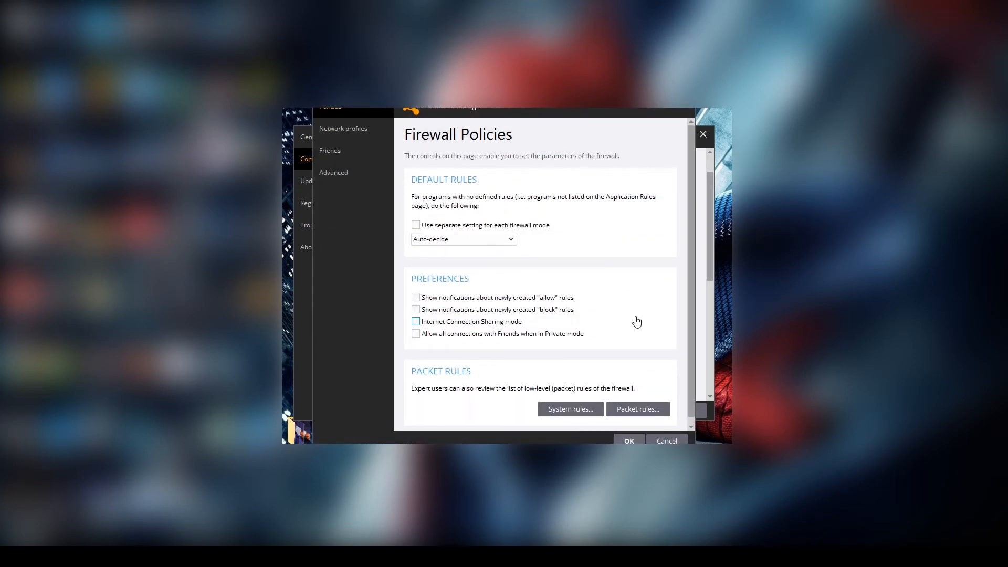
click(360, 131)
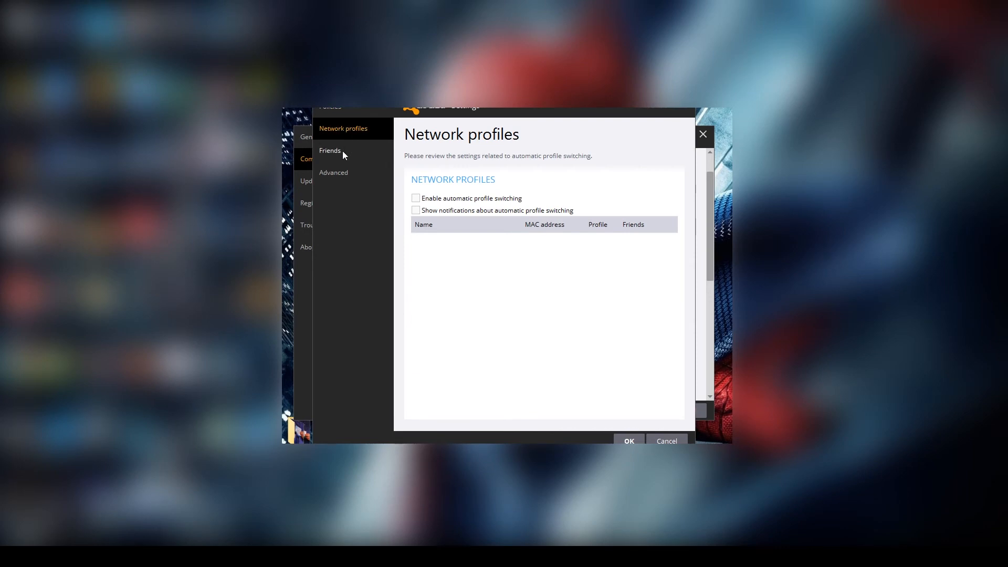
click(342, 151)
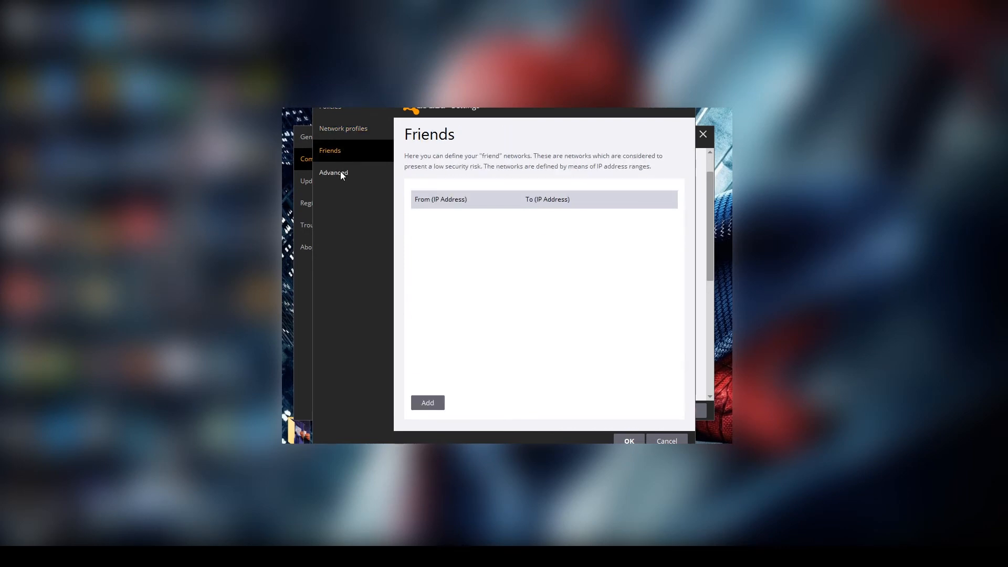
click(340, 172)
click(336, 111)
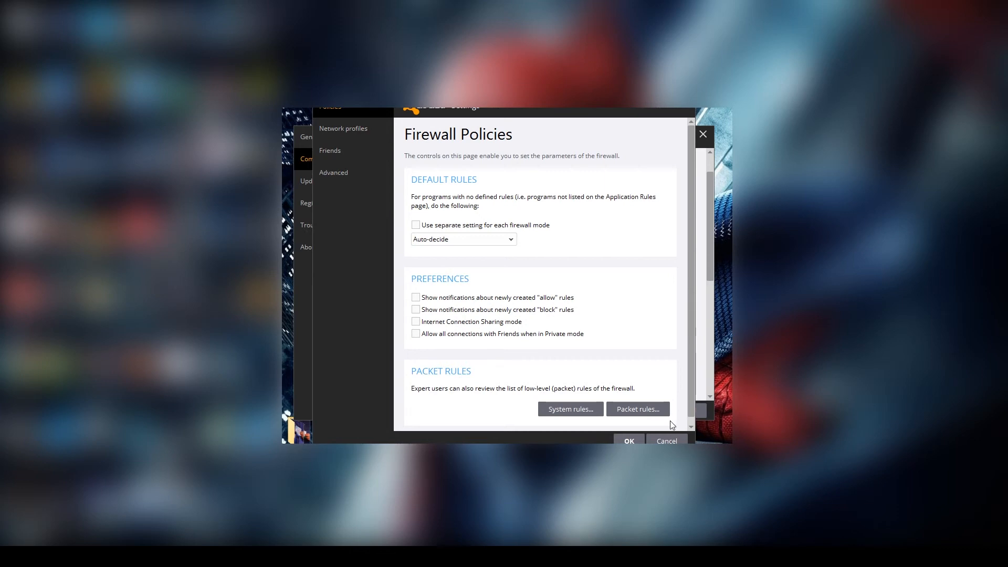
click(668, 441)
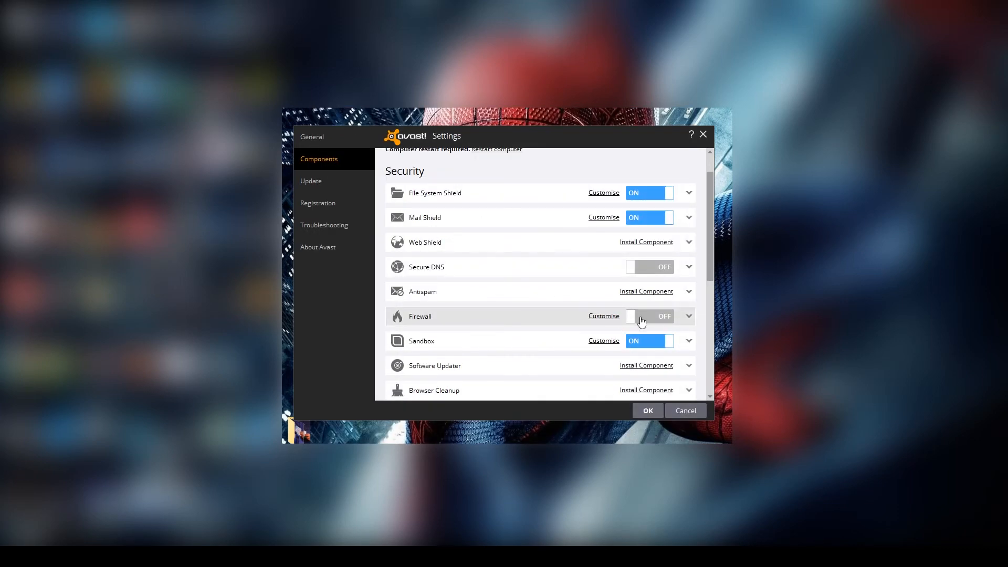
- Examine the Sandbox component's virtualization parameters and leave its customisation without saving
scroll(531, 336, down, 8)
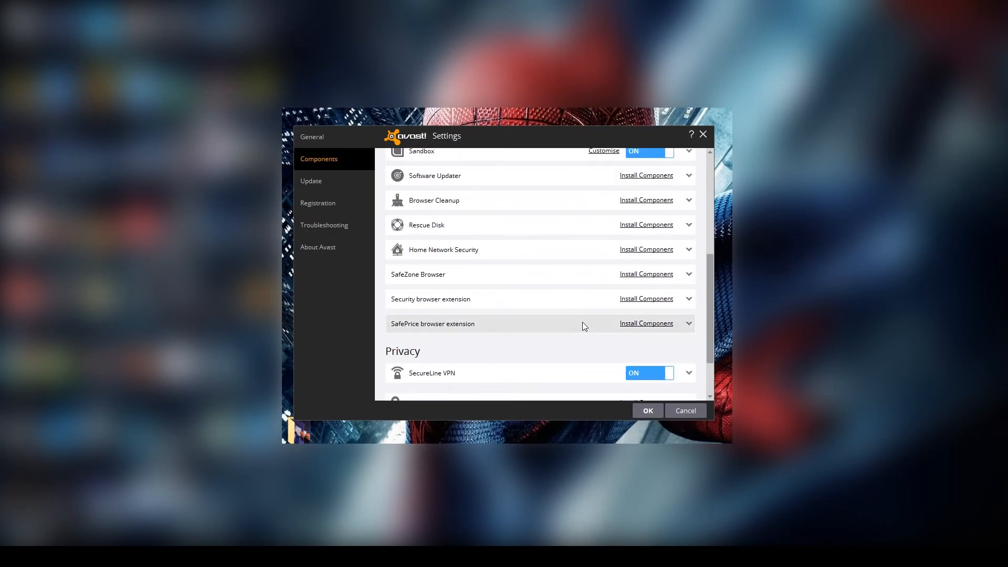
scroll(582, 323, up, 2)
click(604, 200)
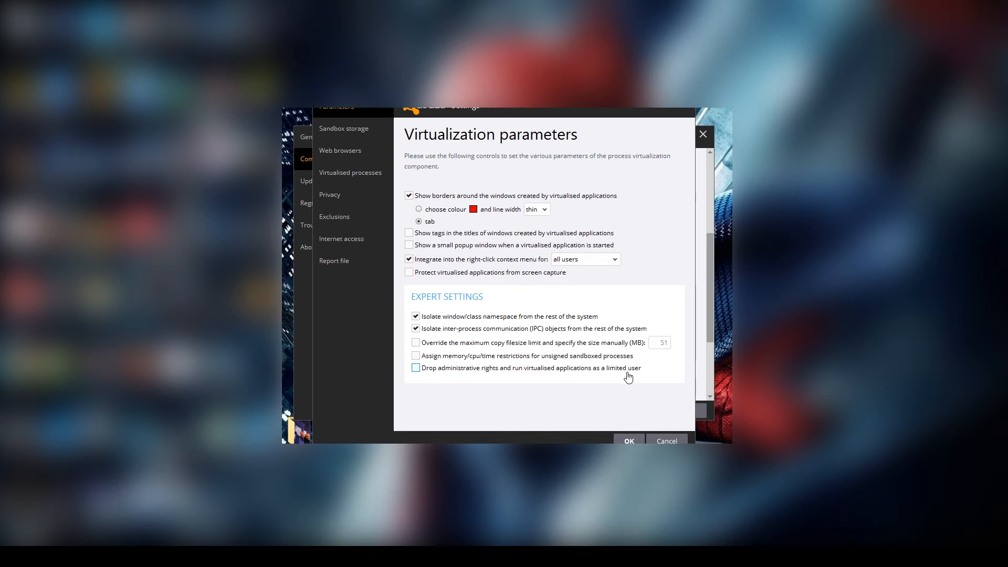
click(668, 439)
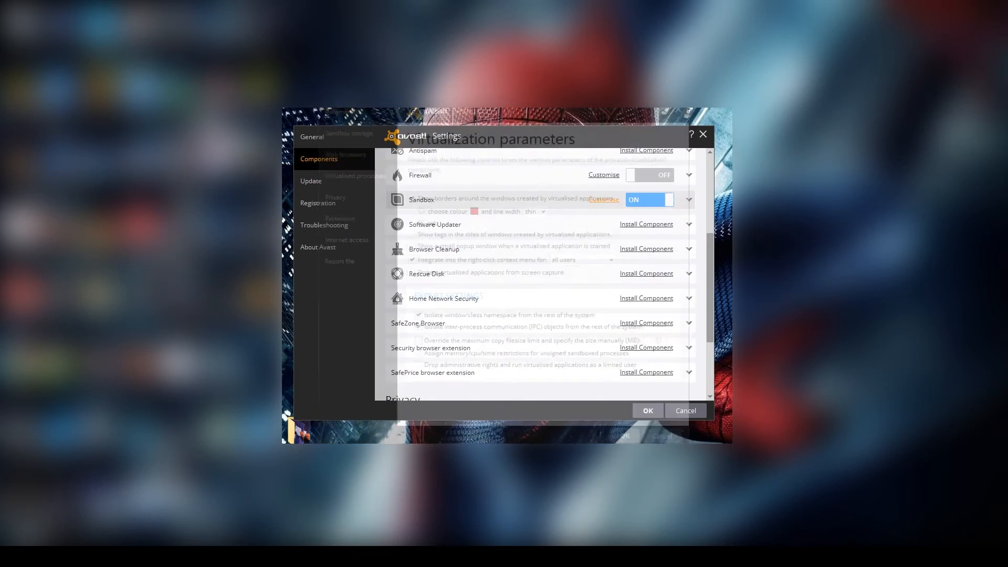
- Look through the remaining security and privacy components and read the descriptions of SecureLine VPN and Data Shredder
scroll(551, 309, down, 1)
scroll(549, 305, down, 5)
scroll(547, 308, up, 7)
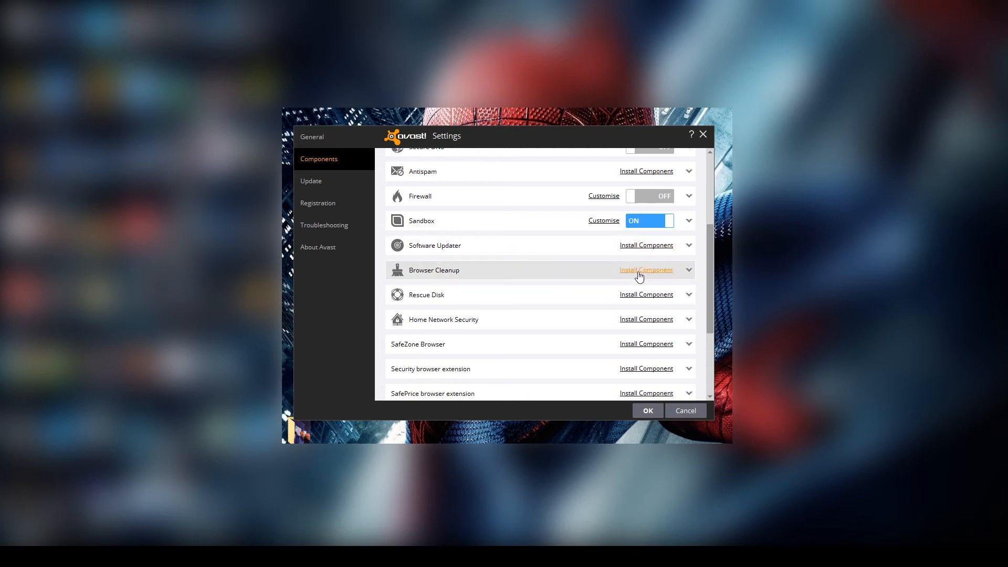
scroll(645, 284, down, 4)
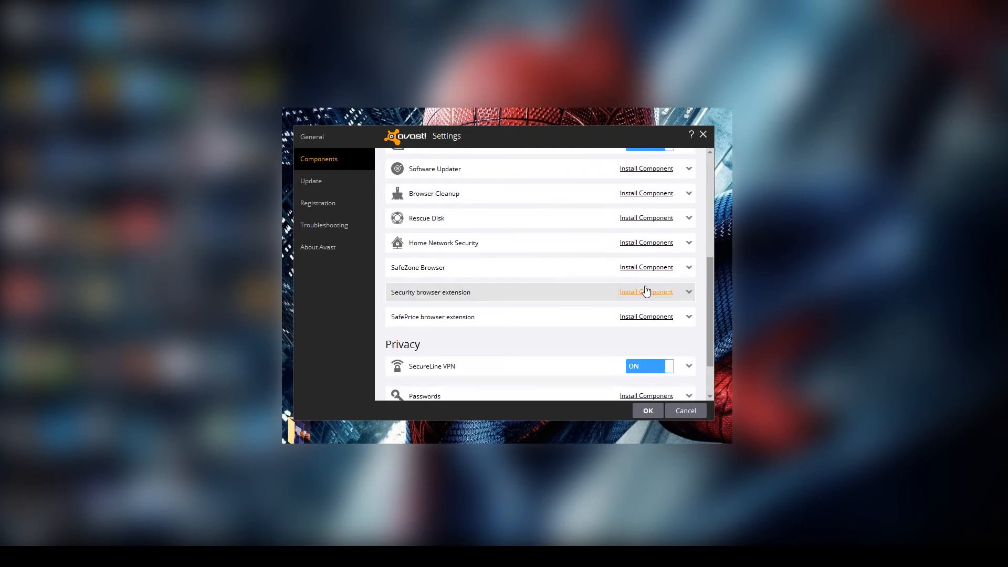
scroll(629, 285, down, 1)
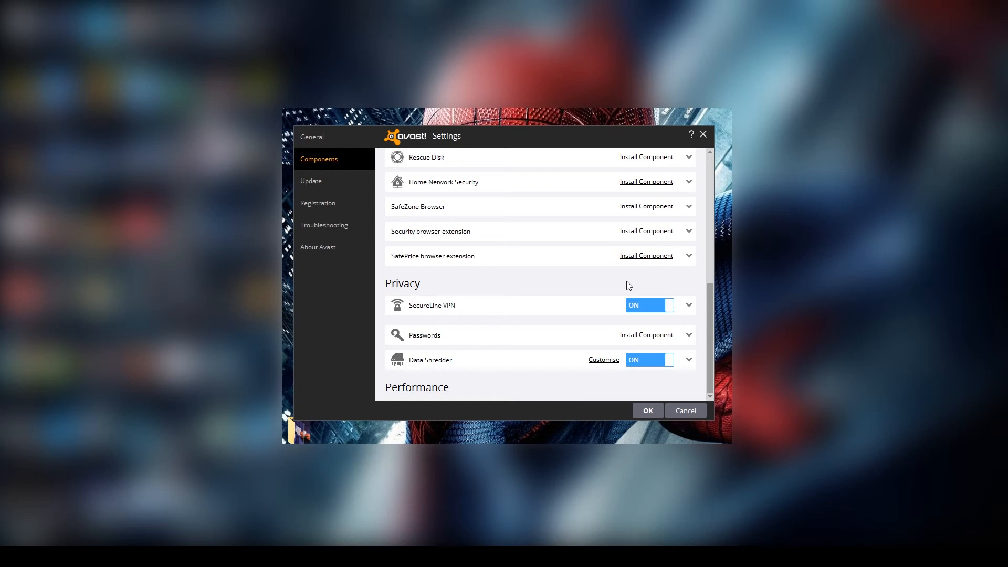
click(689, 305)
scroll(597, 329, down, 2)
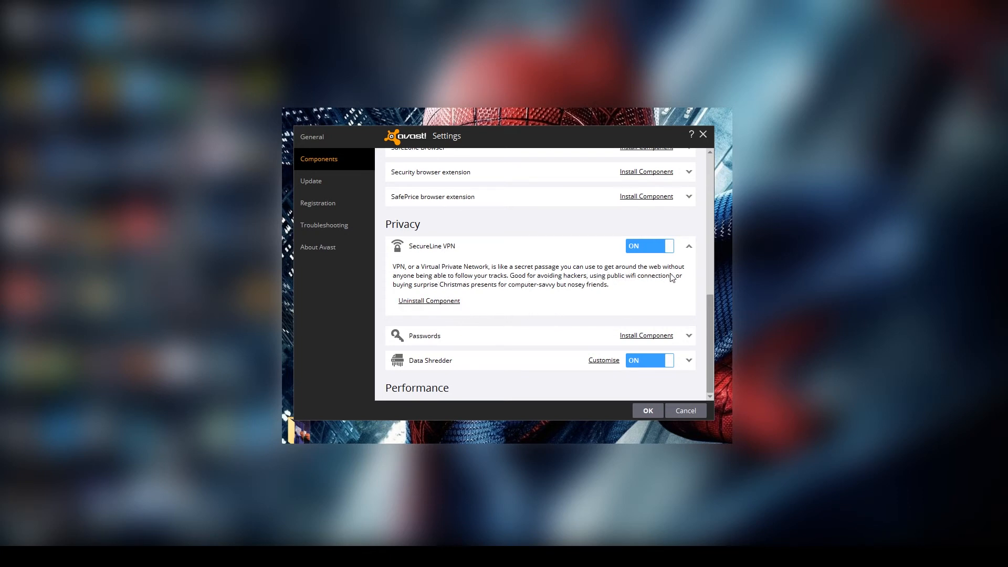
click(689, 247)
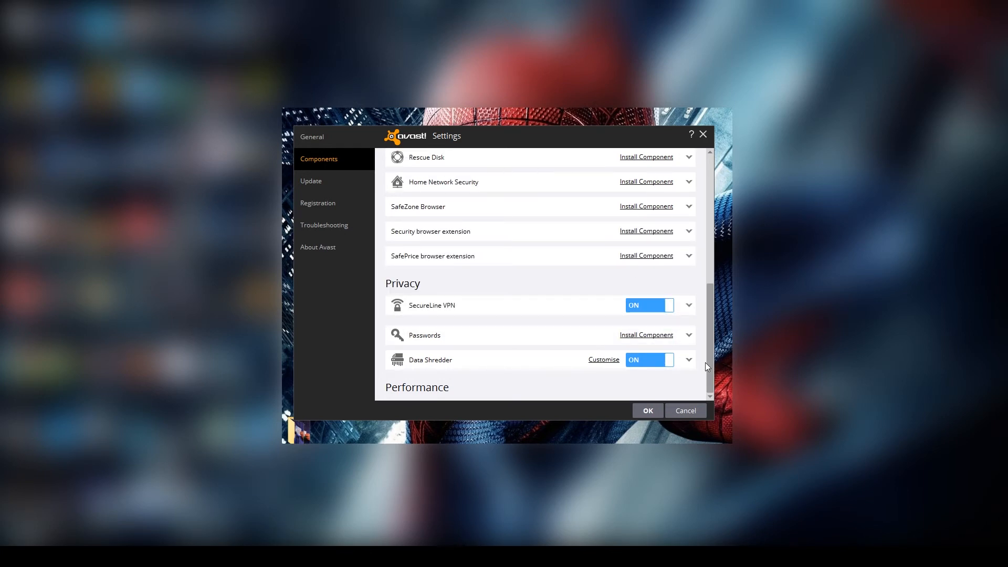
click(688, 361)
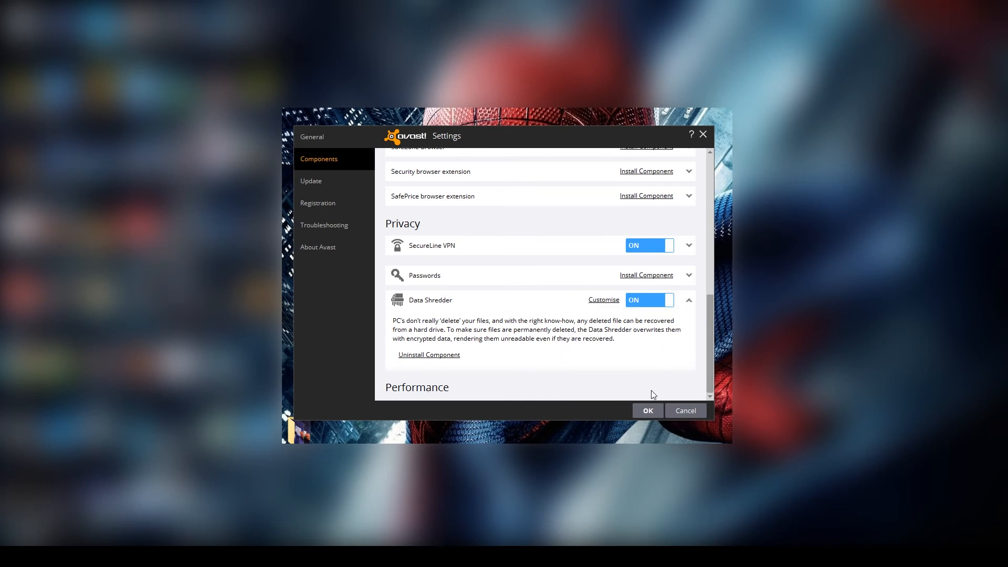
- Save the antivirus settings and run a Smart Scan
click(645, 410)
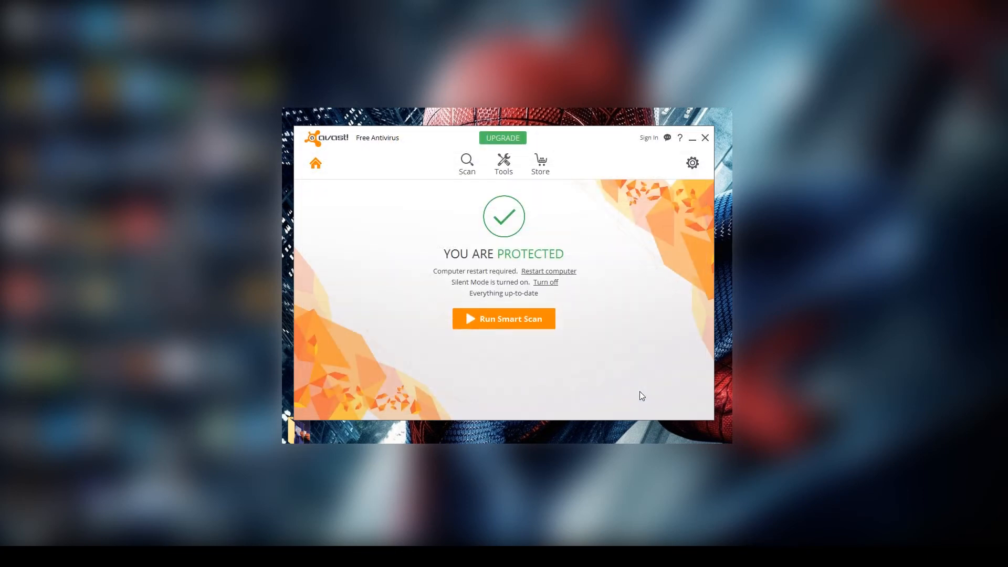
click(542, 325)
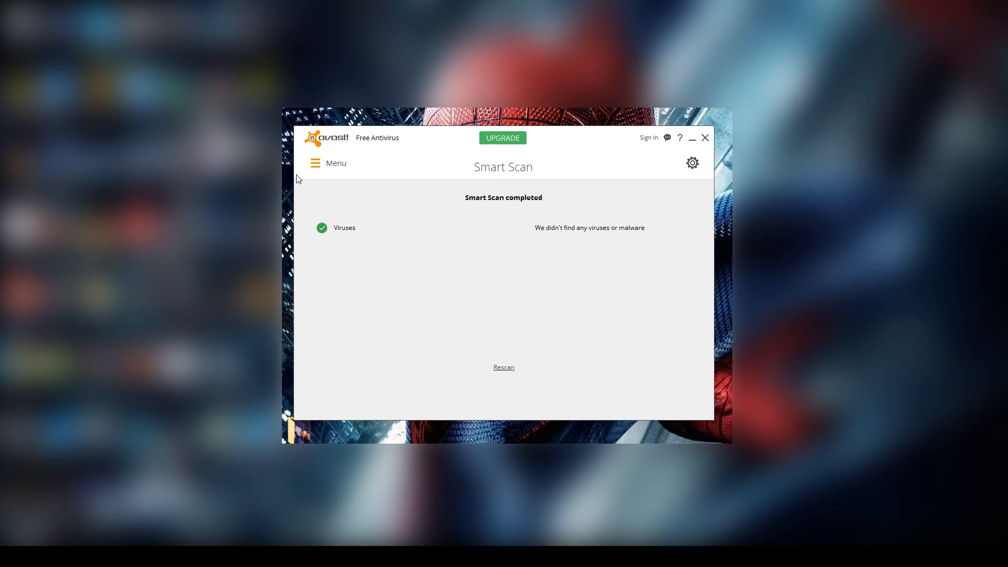
- Examine the About Avast page in the settings for the product edition, program version and virus definitions version
mouse_move(312, 167)
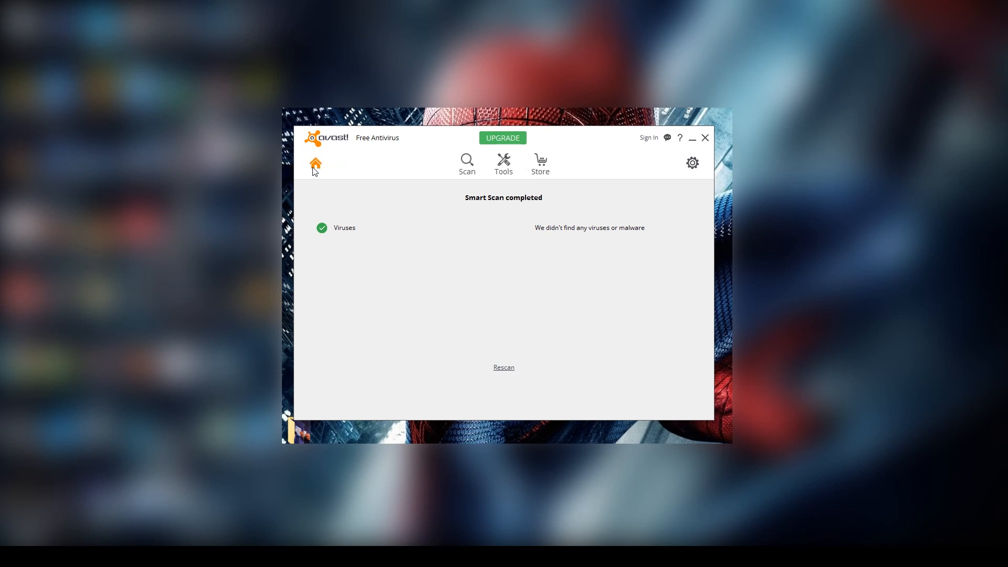
mouse_move(505, 164)
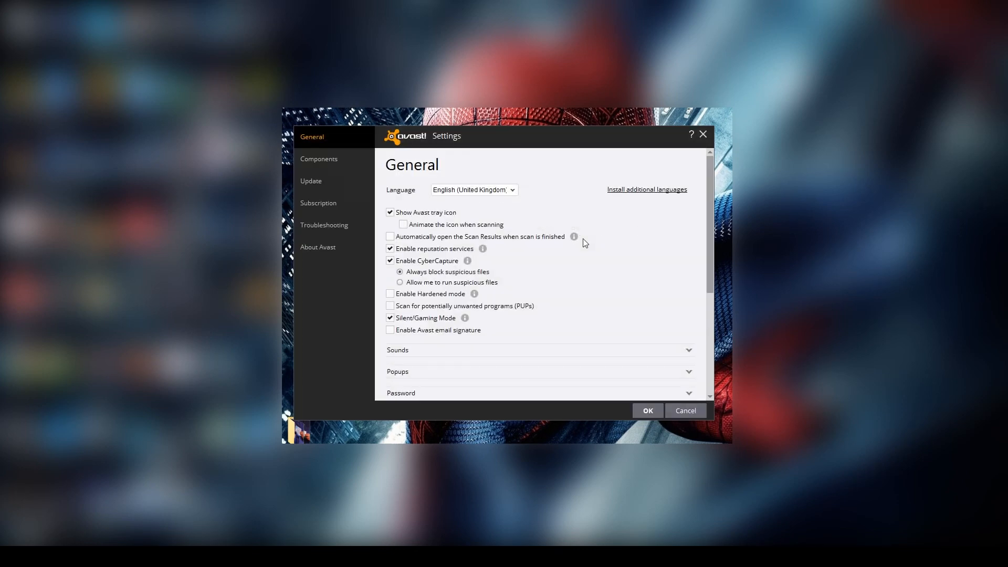
click(317, 246)
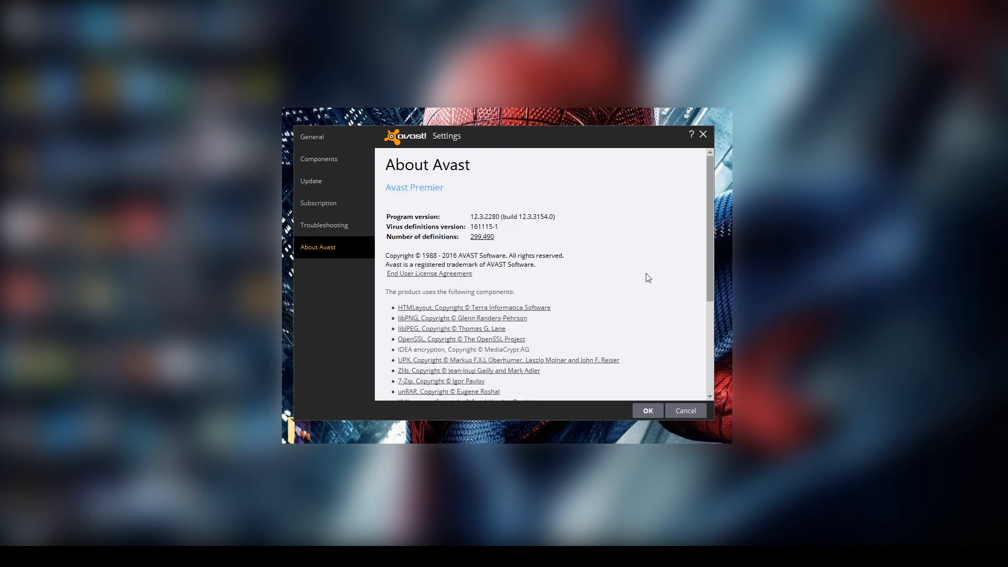
scroll(648, 277, down, 1)
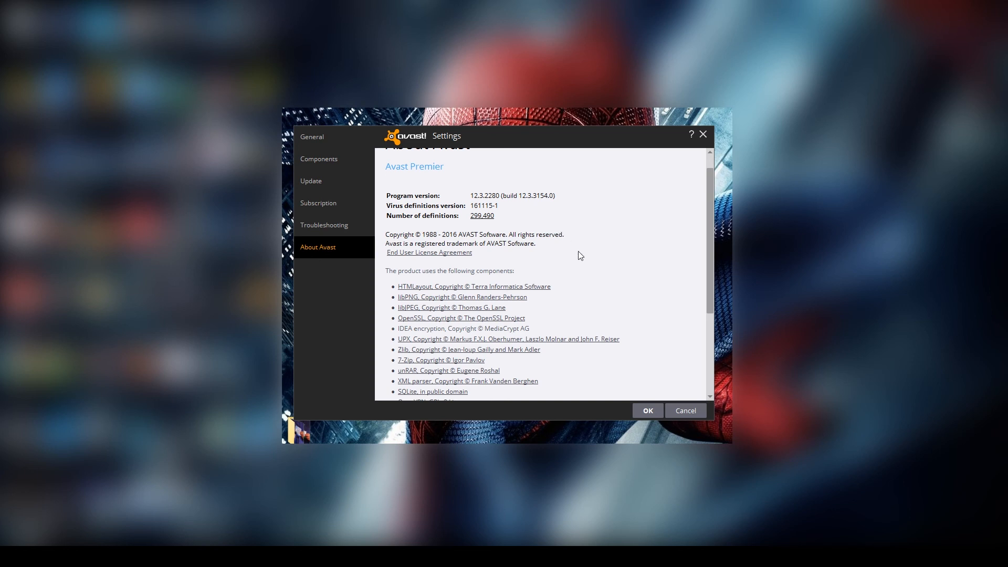
scroll(580, 256, down, 1)
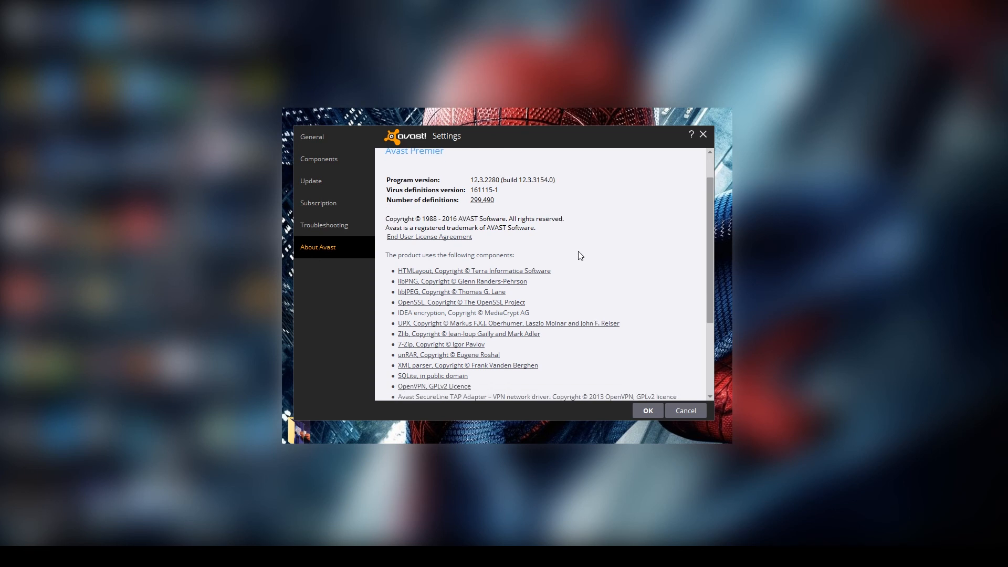
scroll(580, 255, up, 2)
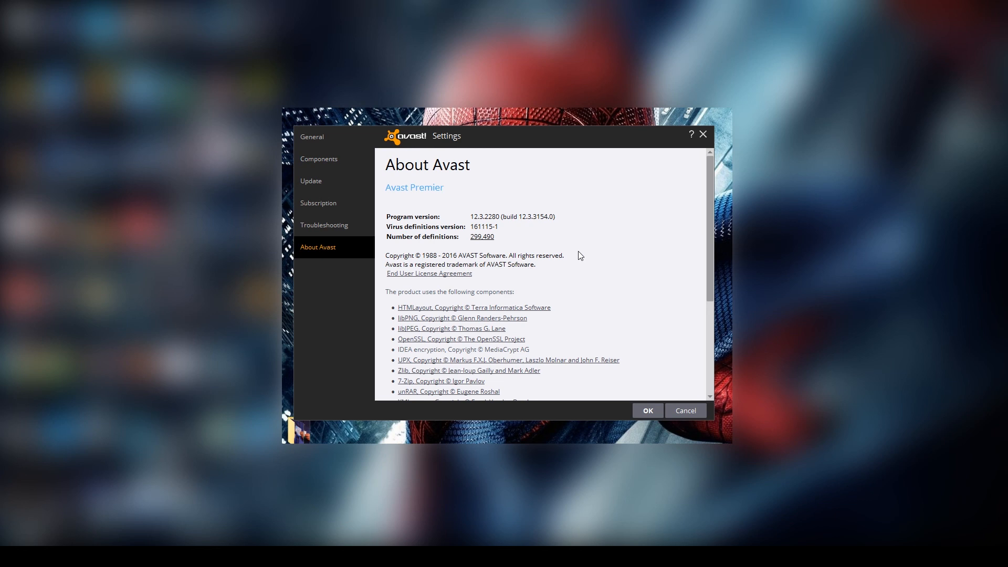